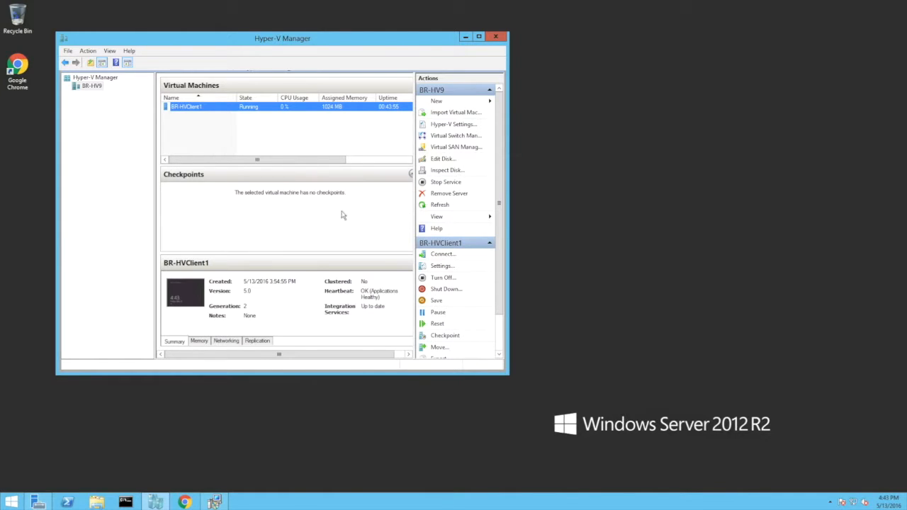
Inspect the virtual hard disk paths in BR-HVClient1's settings, then cancel the settings dialog
{"action": "right_click", "coordinate": [305, 109]}
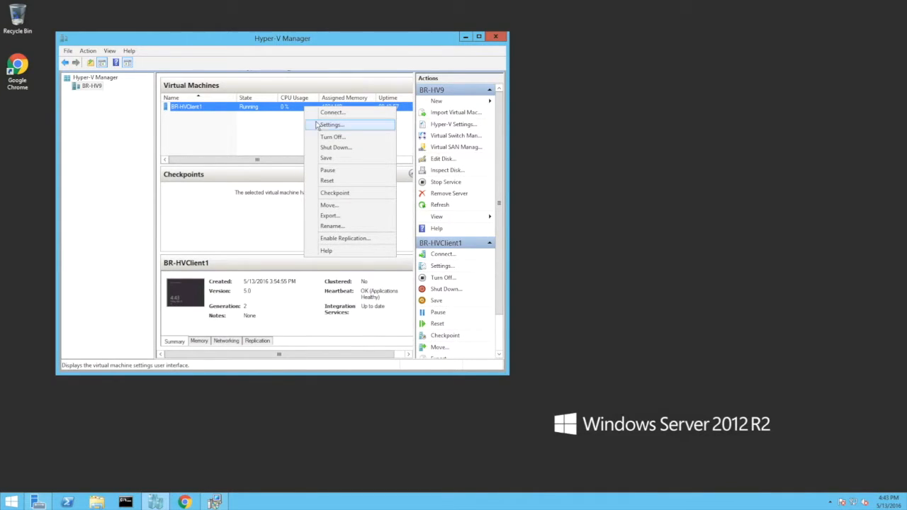
{"action": "left_click", "coordinate": [328, 126]}
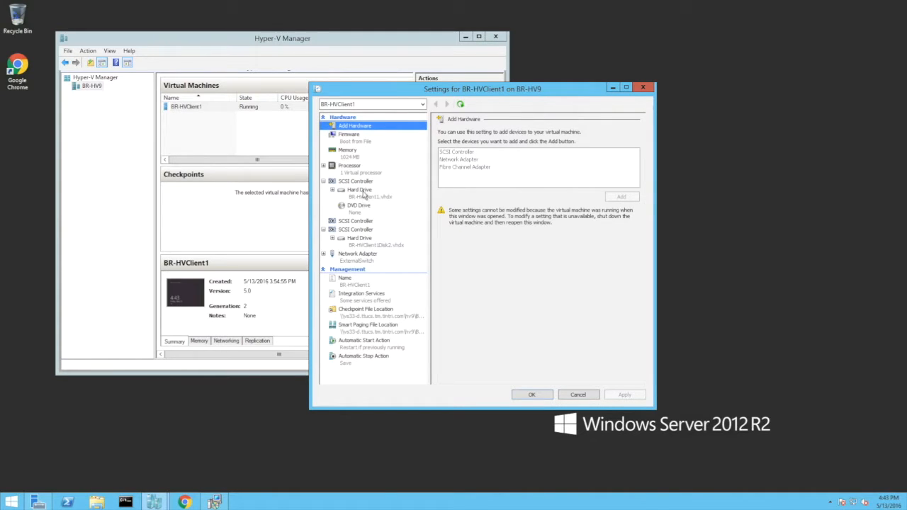
{"action": "left_click", "coordinate": [363, 193]}
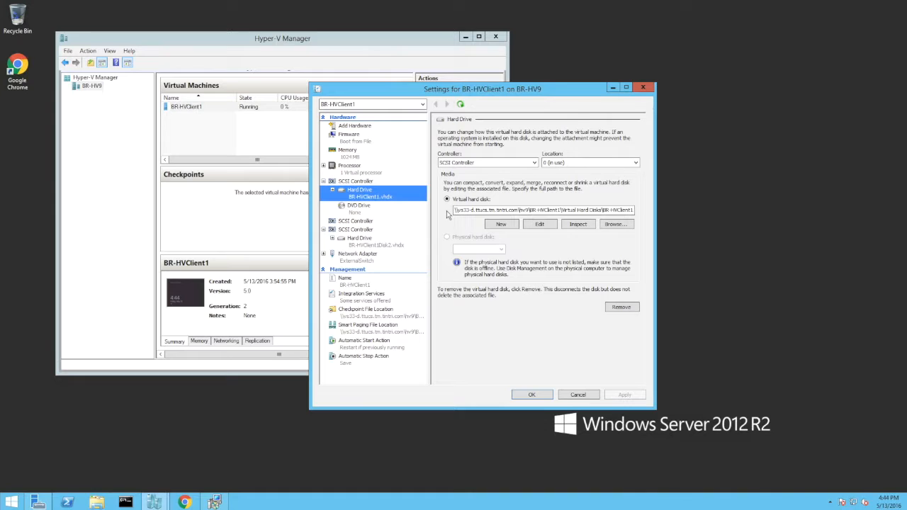
{"action": "left_click", "coordinate": [400, 245]}
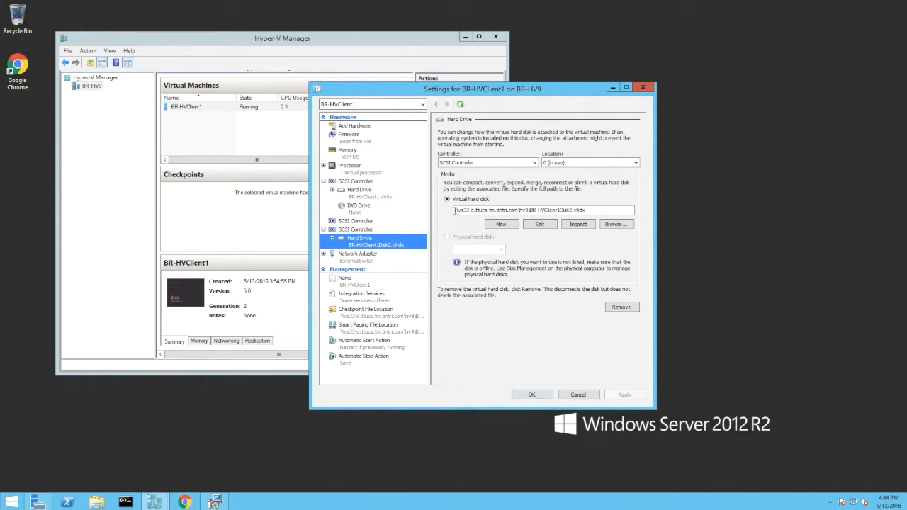
{"action": "left_click_drag", "start_coordinate": [455, 210], "coordinate": [610, 207]}
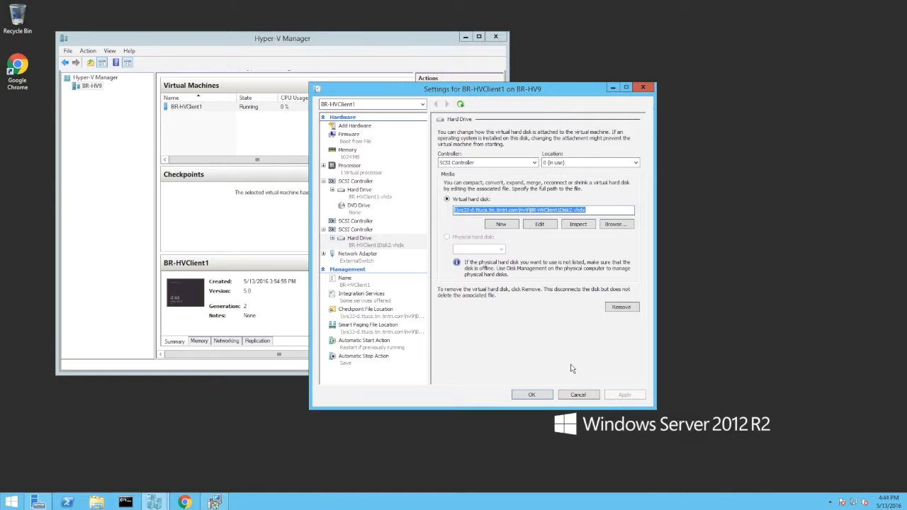
{"action": "left_click", "coordinate": [577, 395]}
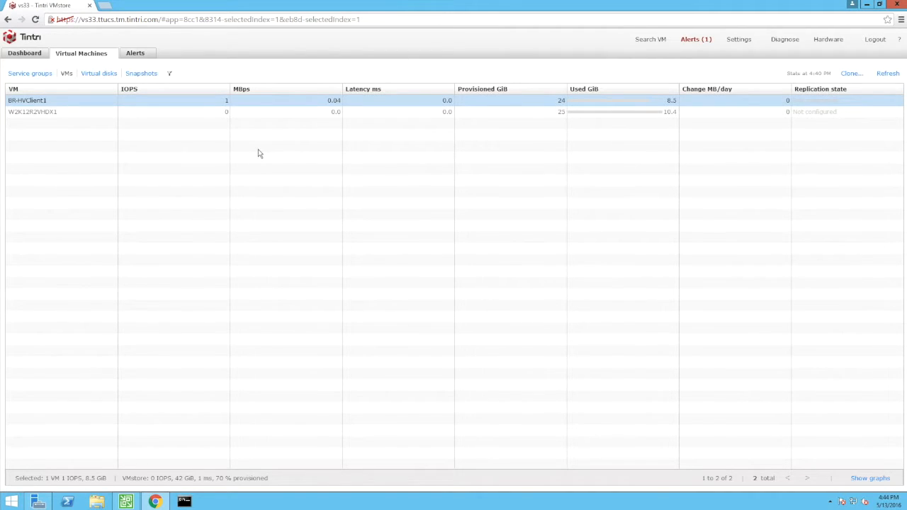
Review the BR-HVClient1 virtual disks listed on the Tintri VMstore
{"action": "left_click", "coordinate": [101, 74]}
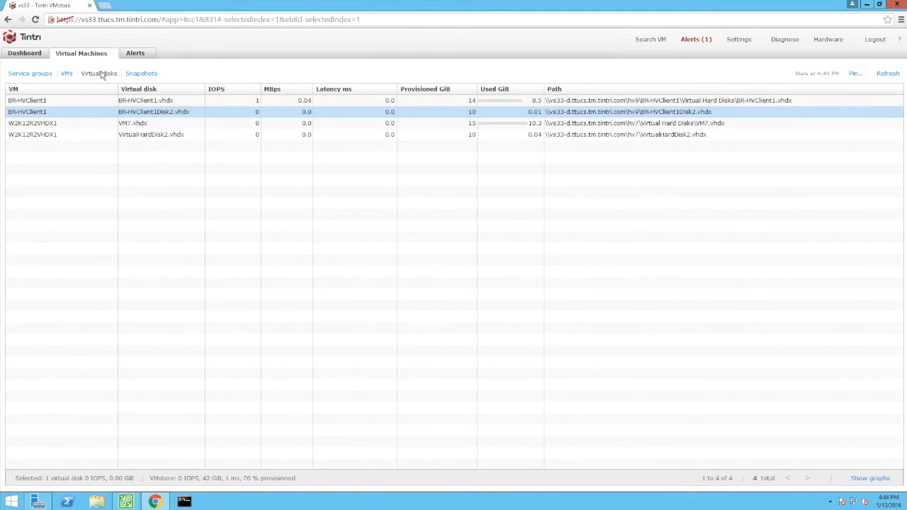
{"action": "left_click", "coordinate": [834, 102]}
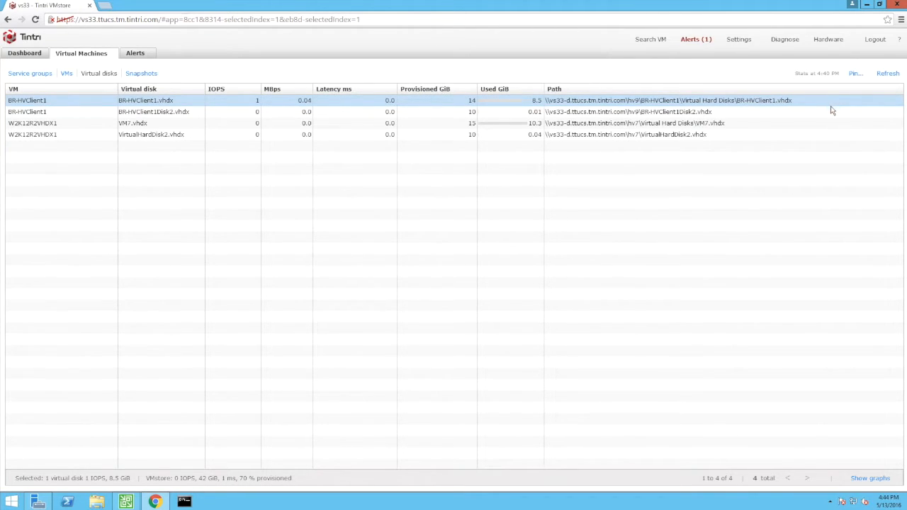
{"action": "left_click", "coordinate": [833, 113]}
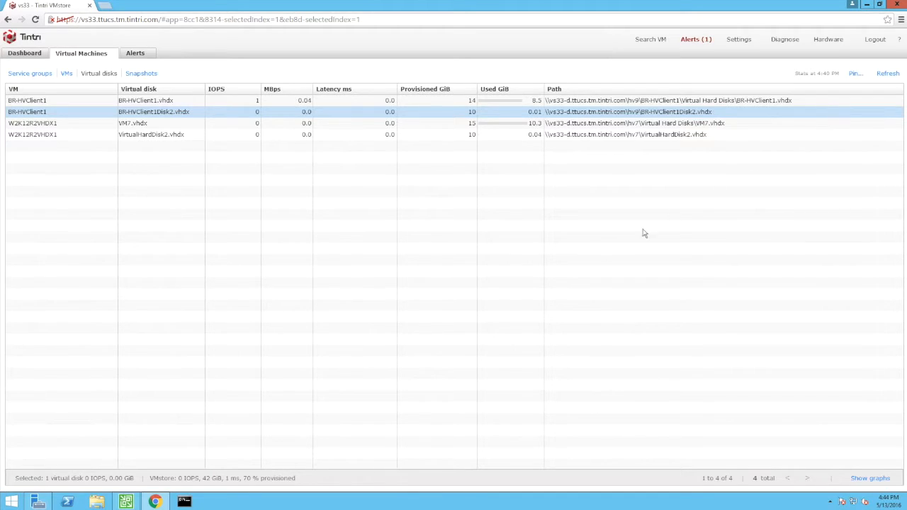
Open the BR-HV9 backup job for editing and review its virtual machines list
{"action": "left_click", "coordinate": [126, 501]}
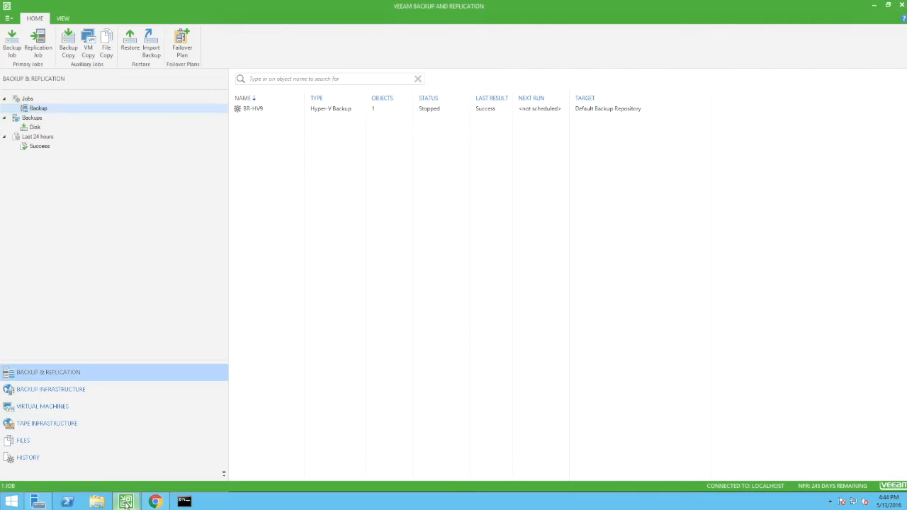
{"action": "left_click", "coordinate": [271, 110]}
{"action": "right_click", "coordinate": [272, 111]}
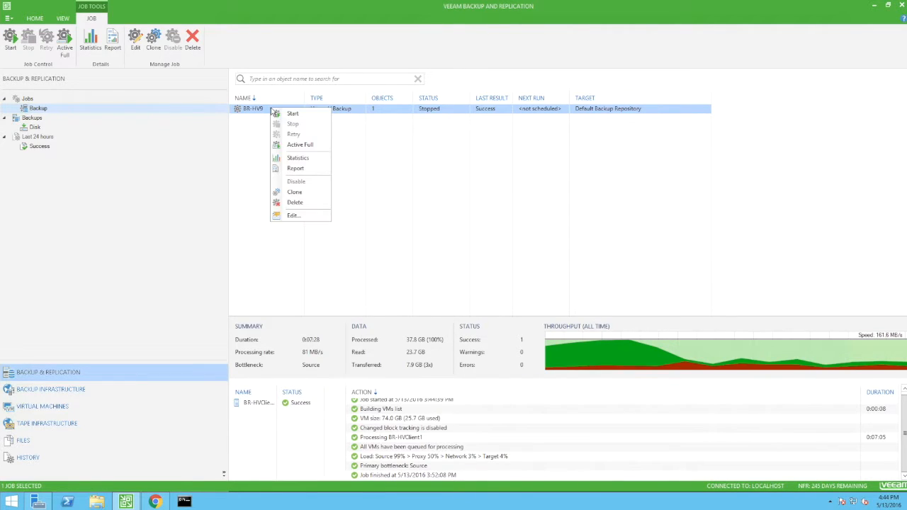
{"action": "left_click", "coordinate": [302, 216]}
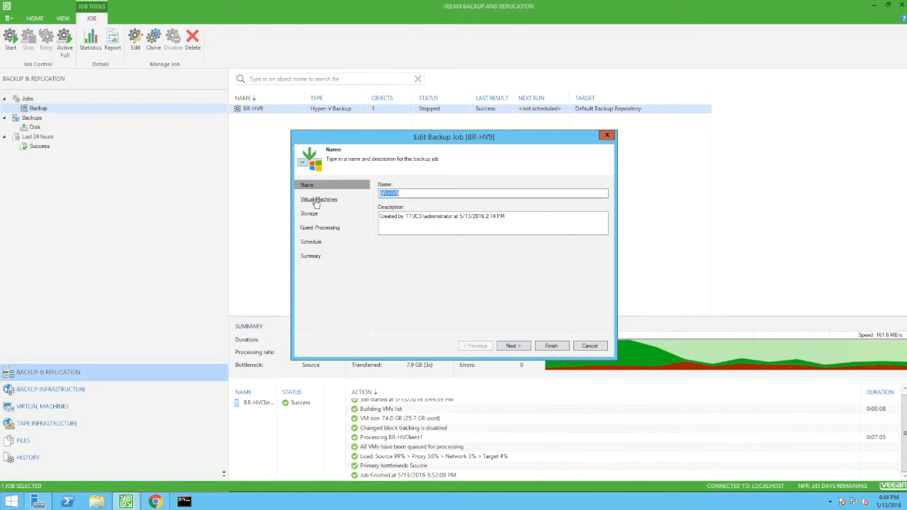
{"action": "left_click", "coordinate": [315, 200]}
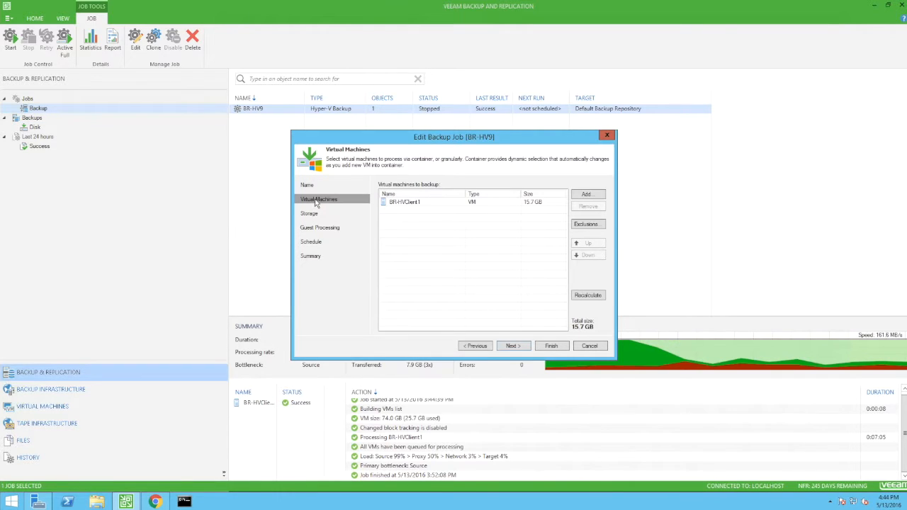
{"action": "left_click", "coordinate": [439, 202]}
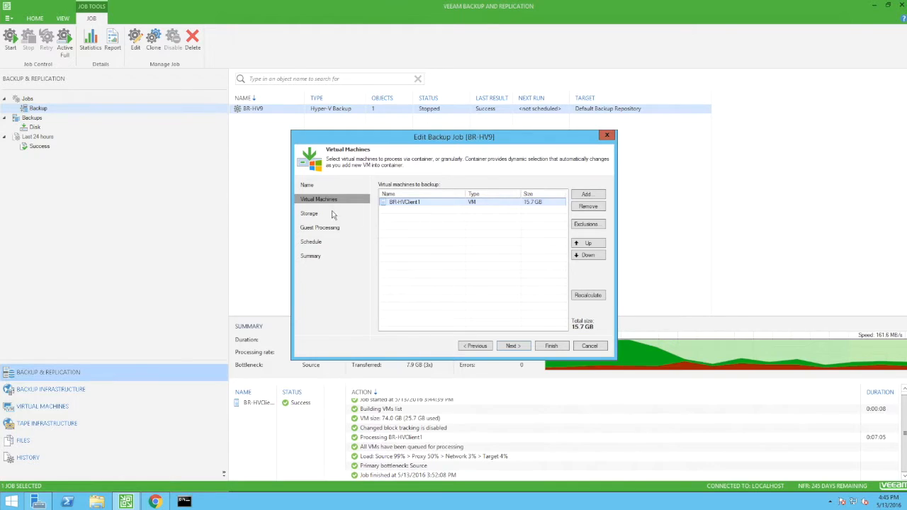
Review the job's storage, advanced Hyper-V and guest processing settings, then finish the wizard
{"action": "left_click", "coordinate": [307, 214]}
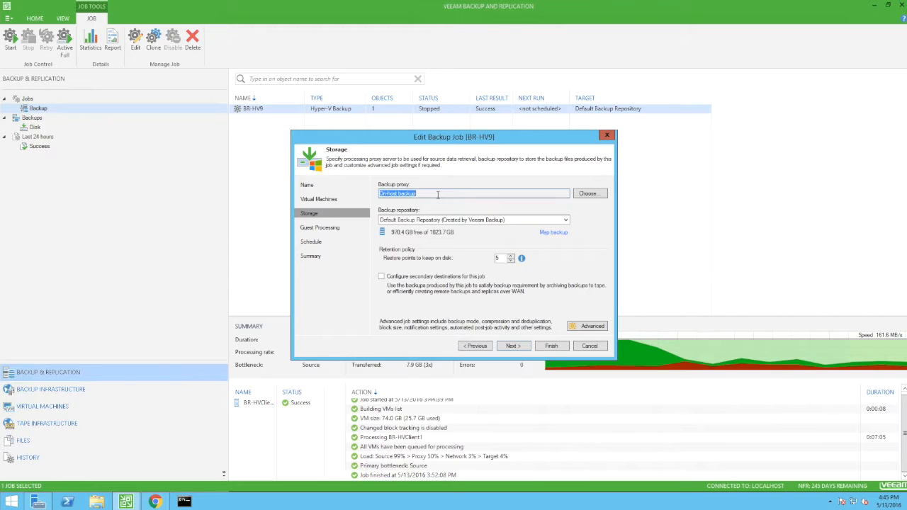
{"action": "left_click", "coordinate": [579, 330]}
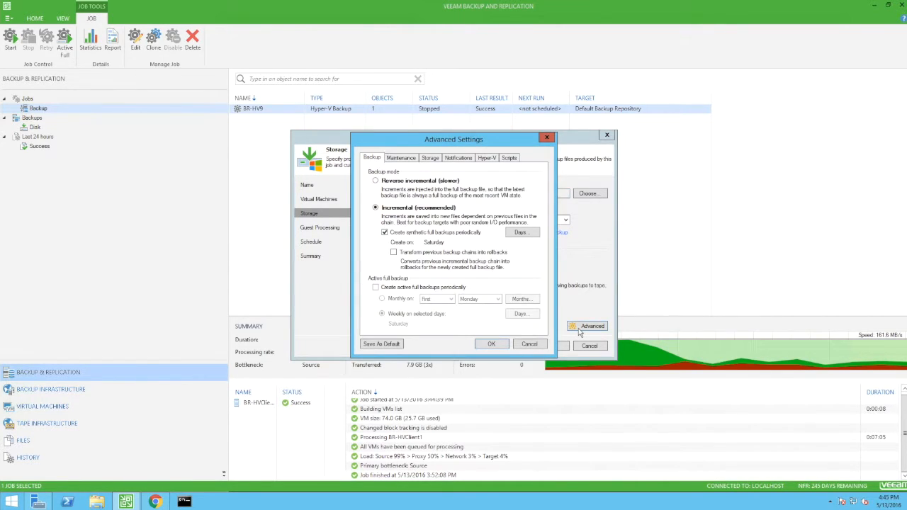
{"action": "left_click", "coordinate": [486, 159]}
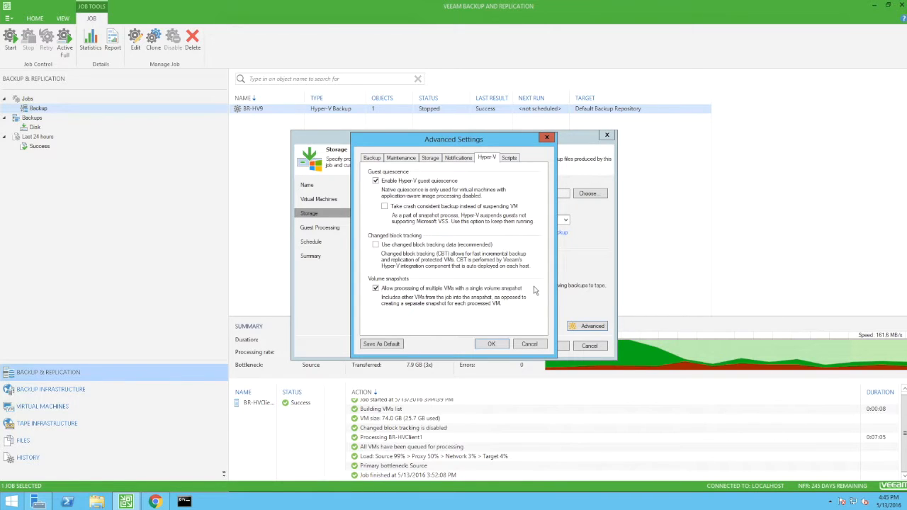
{"action": "left_click", "coordinate": [491, 343]}
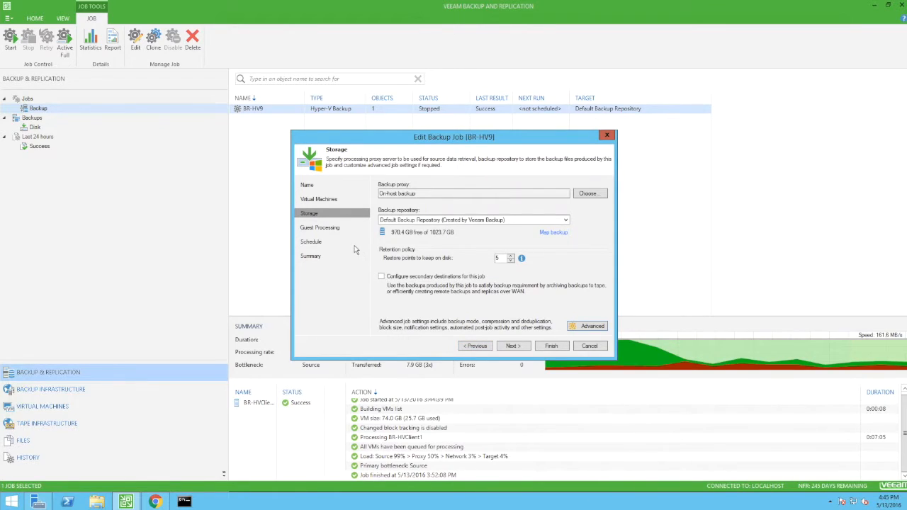
{"action": "left_click", "coordinate": [333, 228]}
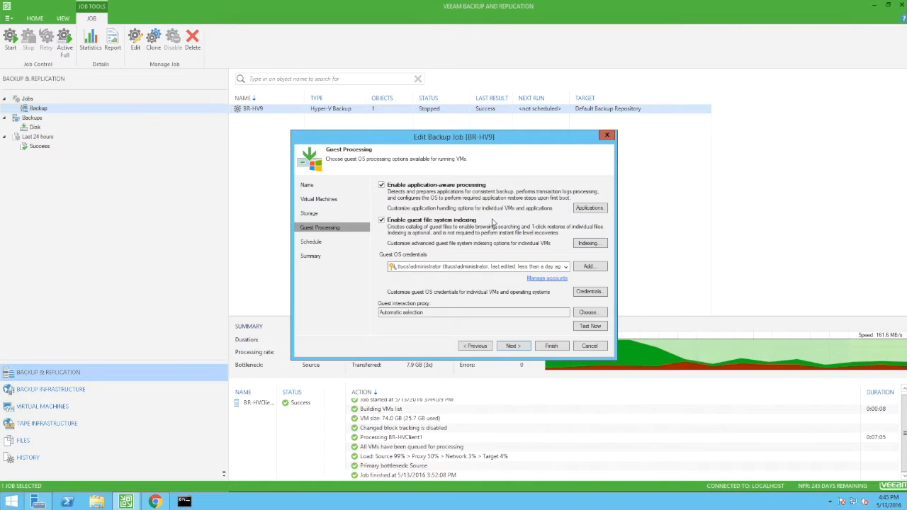
{"action": "left_click", "coordinate": [550, 345]}
Run an Active Full backup of the BR-HV9 job and open its progress details
{"action": "right_click", "coordinate": [402, 110]}
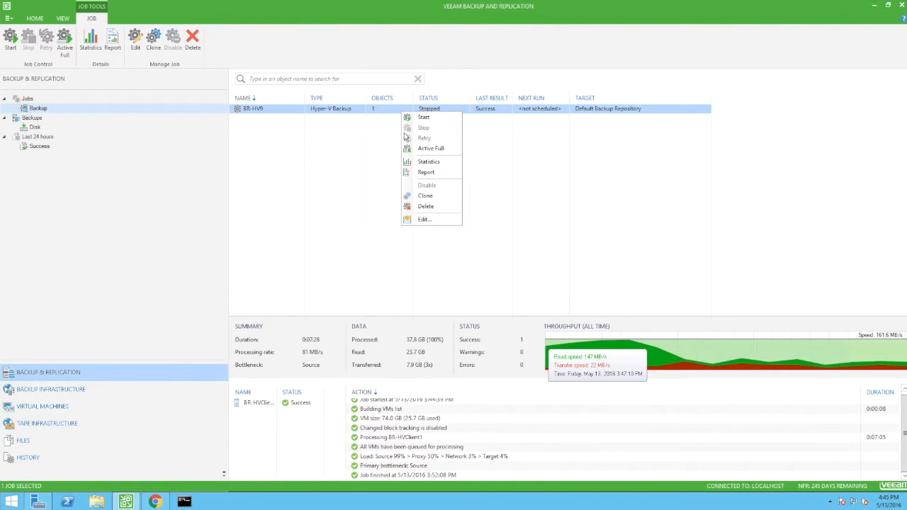
{"action": "left_click", "coordinate": [454, 155]}
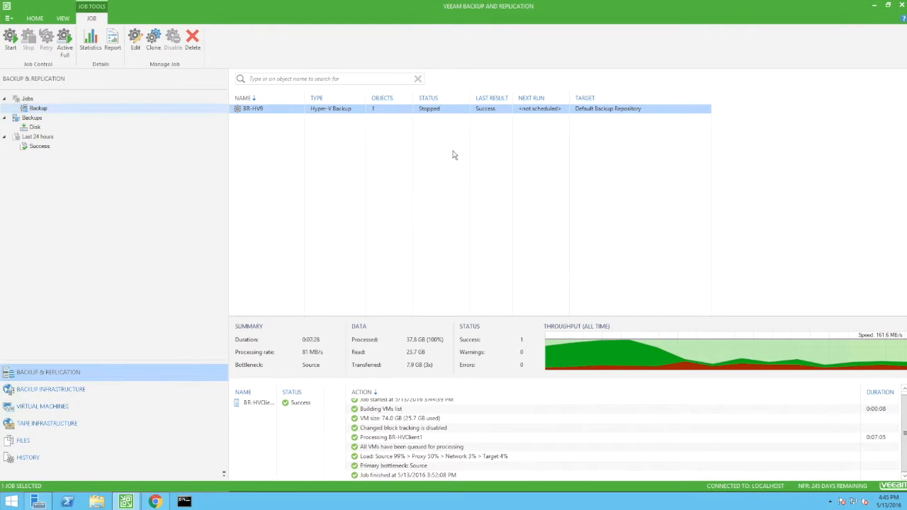
{"action": "double_click", "coordinate": [395, 109]}
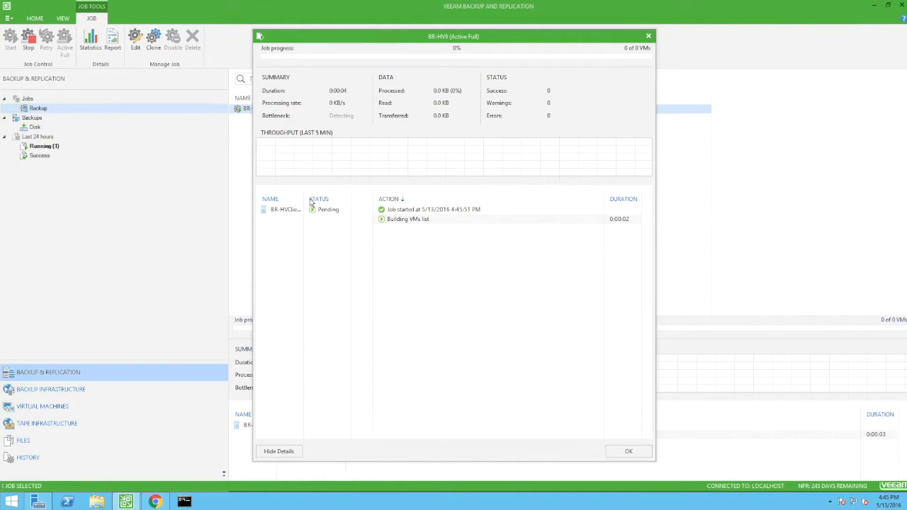
{"action": "left_click_drag", "start_coordinate": [304, 194], "coordinate": [315, 195]}
{"action": "left_click", "coordinate": [292, 212]}
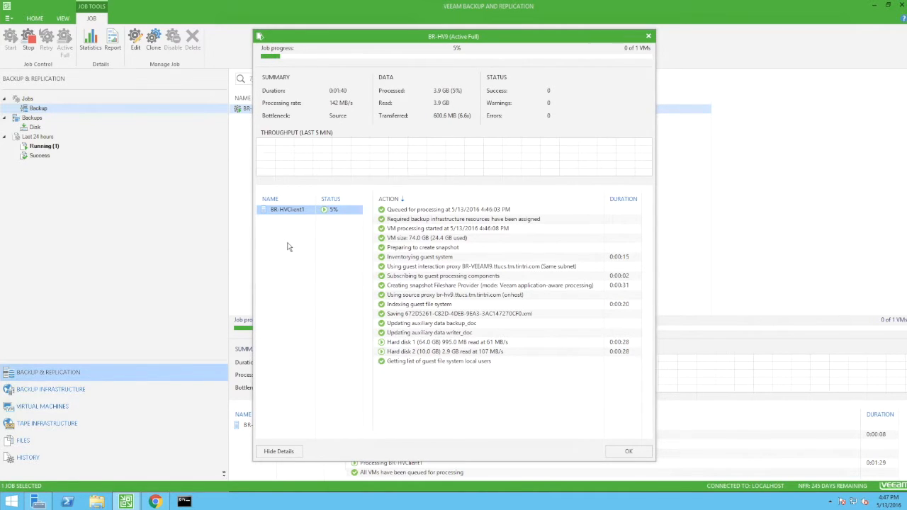
Check the snapshots list on the Tintri VMstore during the backup
{"action": "left_click", "coordinate": [155, 501]}
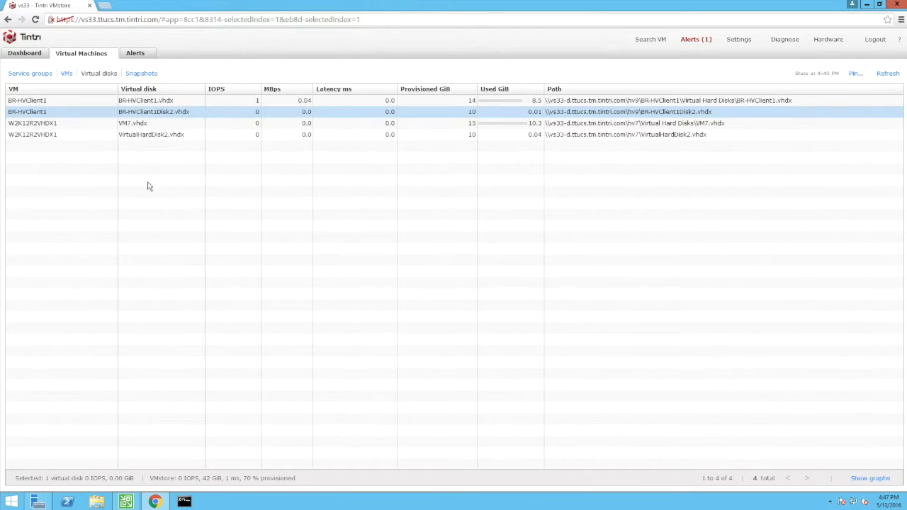
{"action": "left_click", "coordinate": [139, 75]}
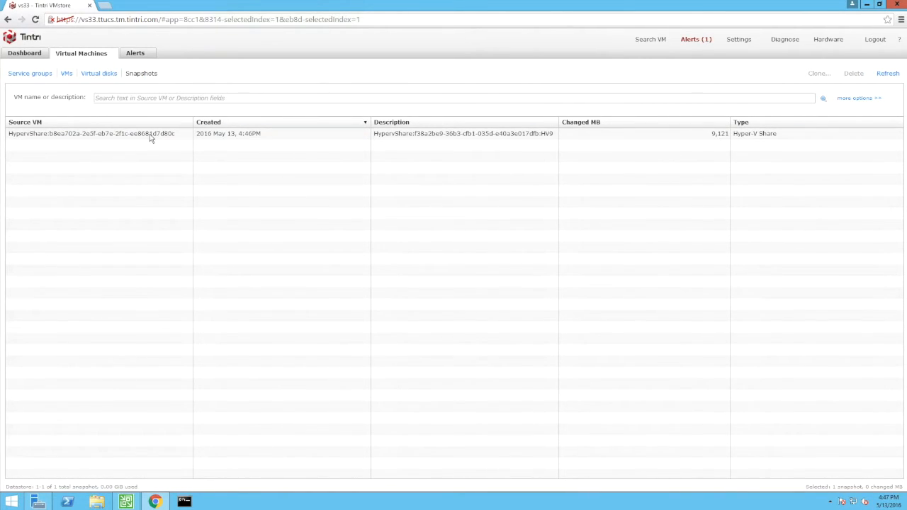
{"action": "left_click", "coordinate": [526, 136]}
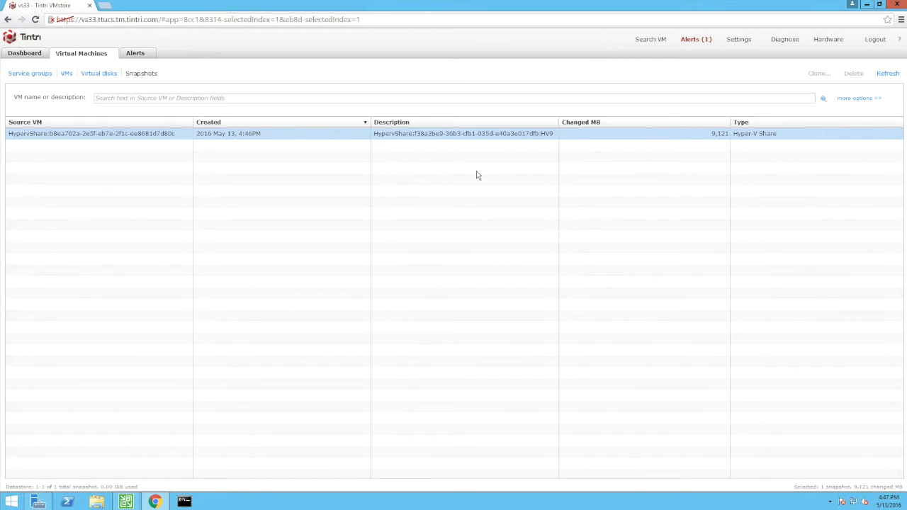
Close the finished backup job's progress window
{"action": "left_click", "coordinate": [129, 501]}
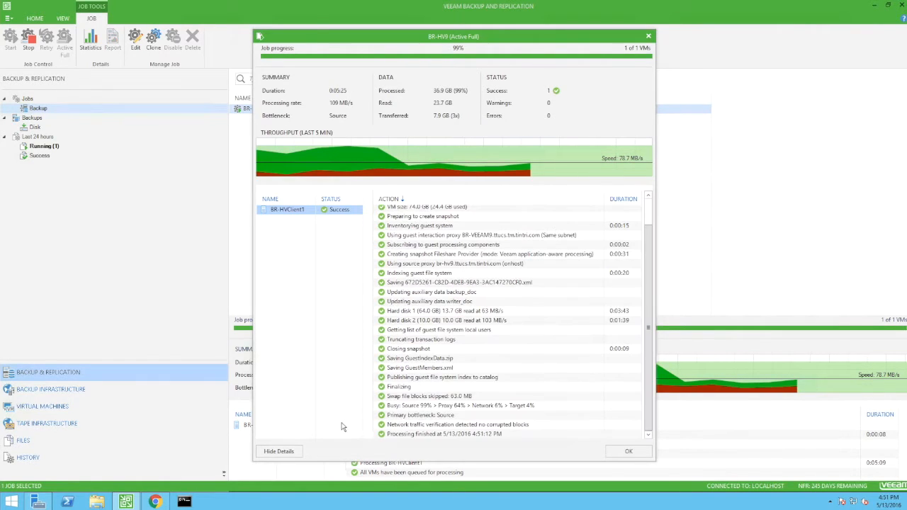
{"action": "left_click", "coordinate": [617, 454]}
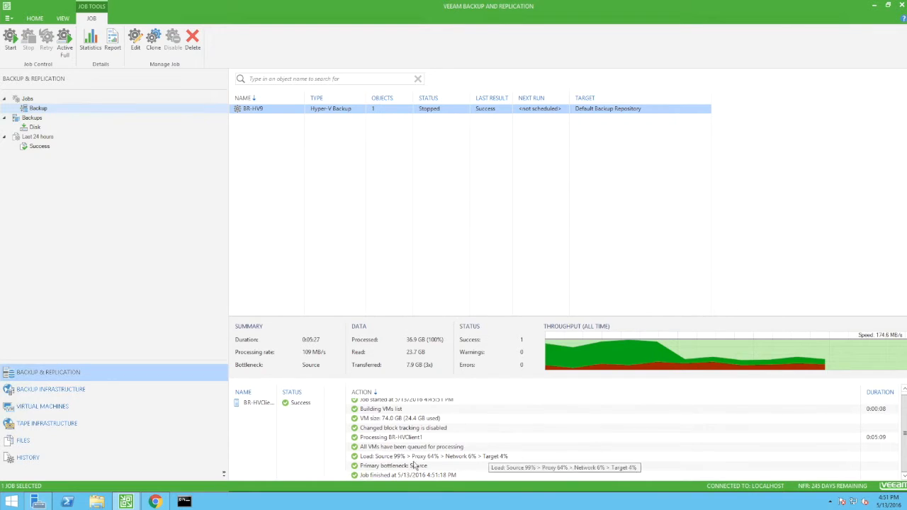
Refresh the Tintri snapshots list and return to the VMs view
{"action": "left_click", "coordinate": [157, 501]}
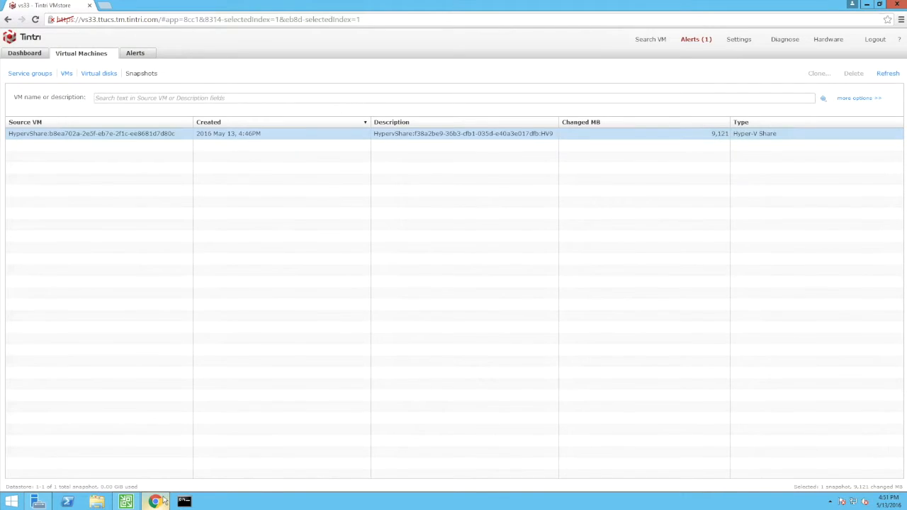
{"action": "left_click", "coordinate": [886, 73]}
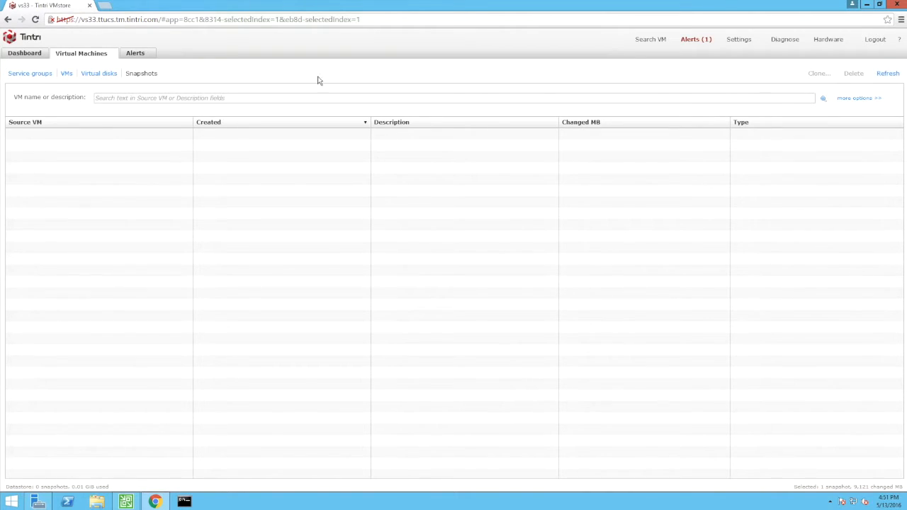
{"action": "left_click", "coordinate": [67, 73]}
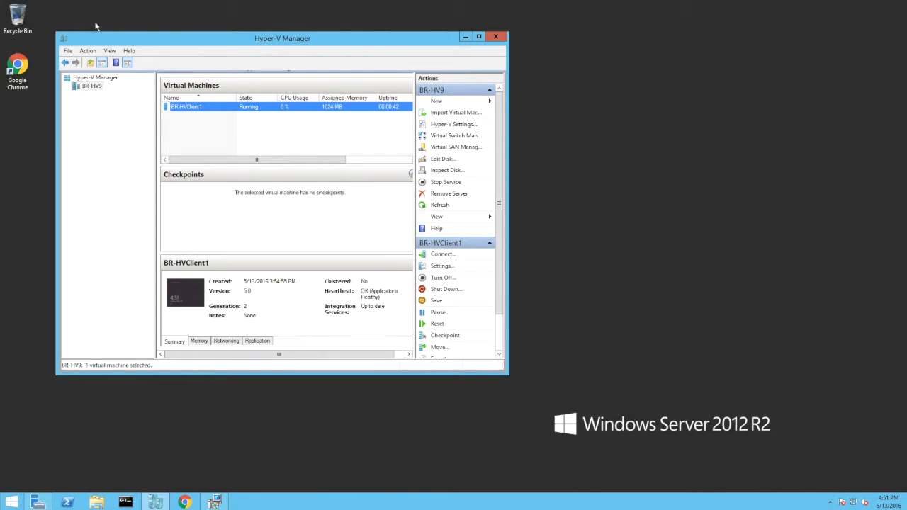
Connect to the BR-HVClient1 virtual machine console
{"action": "right_click", "coordinate": [228, 112]}
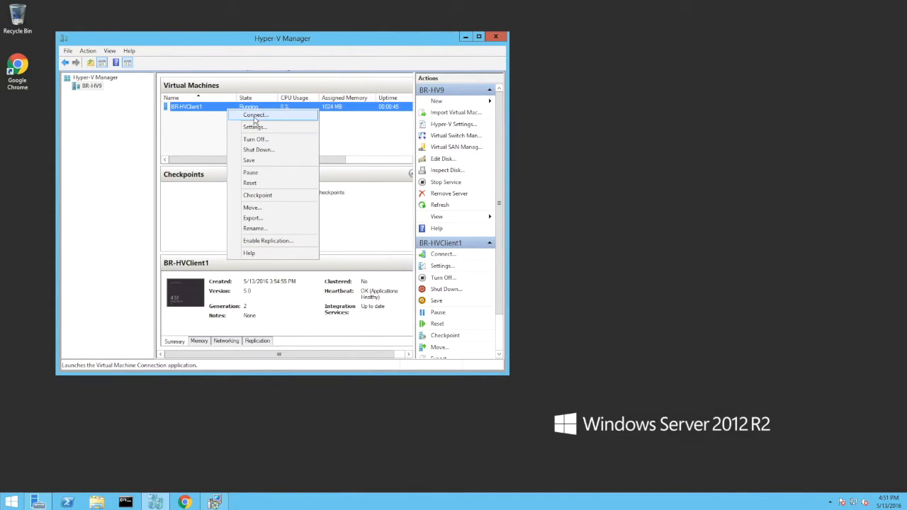
{"action": "left_click", "coordinate": [255, 116]}
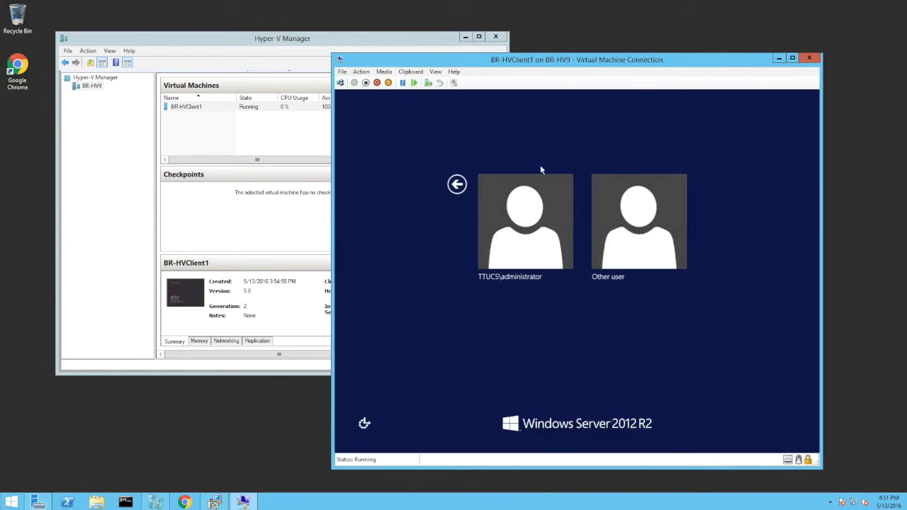
{"action": "left_click", "coordinate": [544, 202]}
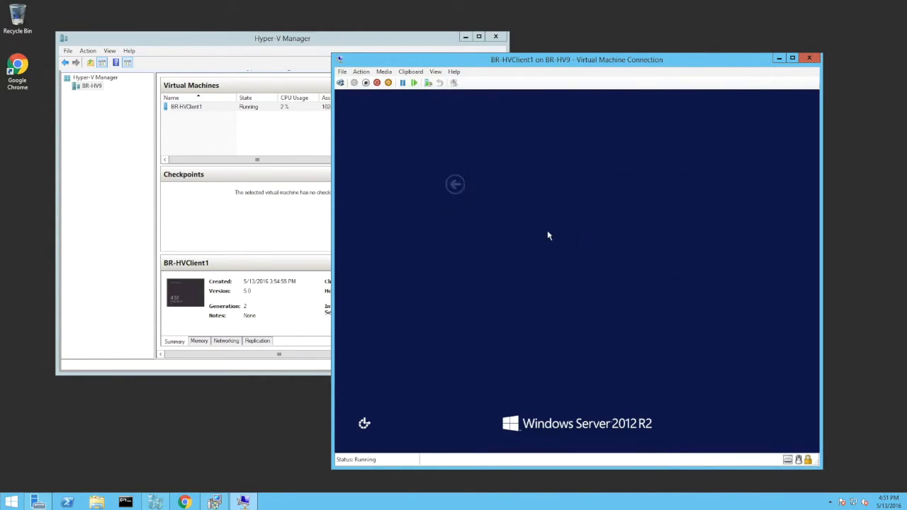
Sign in to the VM with the account password and open File Explorer
{"action": "type", "text": "••••••••"}
{"action": "key", "text": "Return"}
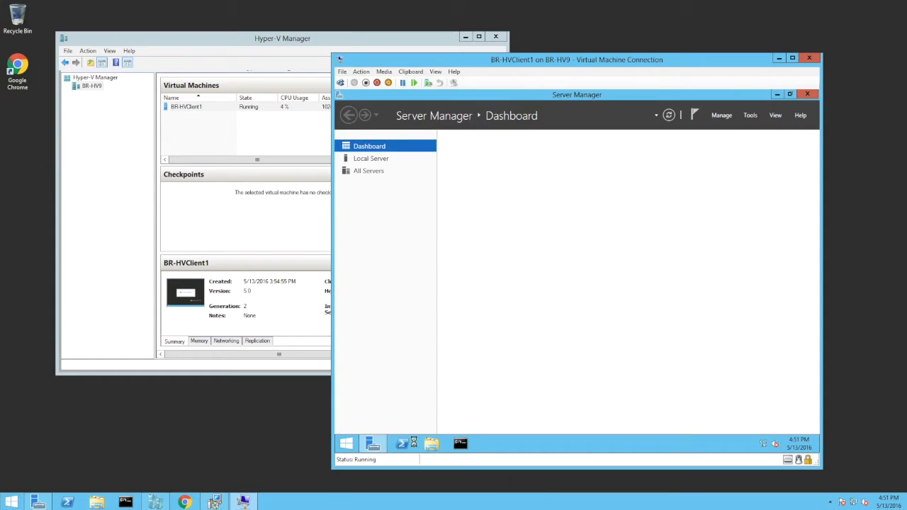
{"action": "left_click", "coordinate": [431, 443]}
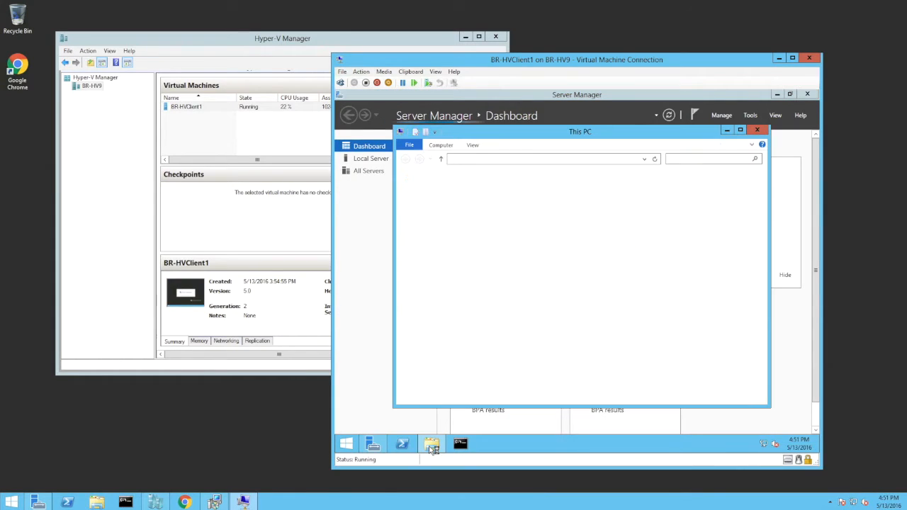
Delete the DoNotDelete folder from the VM's Local Disk (C:) and close File Explorer and Server Manager
{"action": "double_click", "coordinate": [563, 283]}
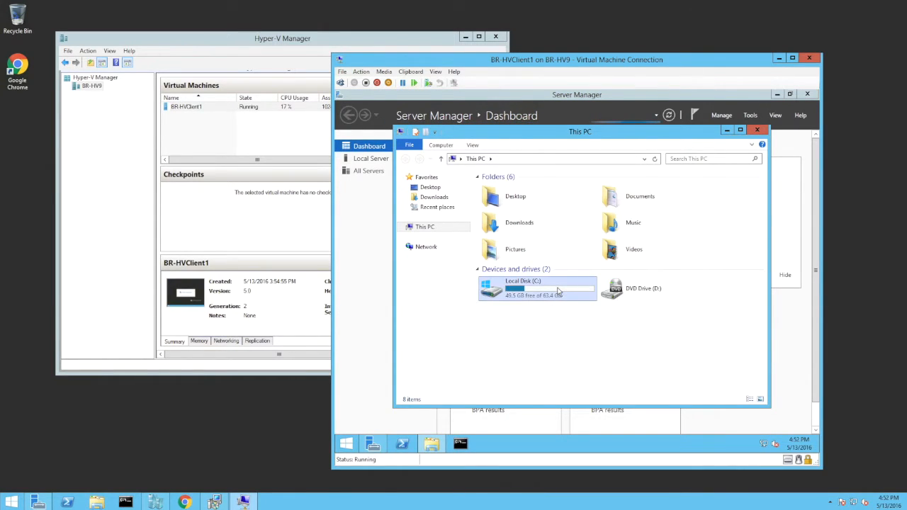
{"action": "left_click", "coordinate": [552, 188]}
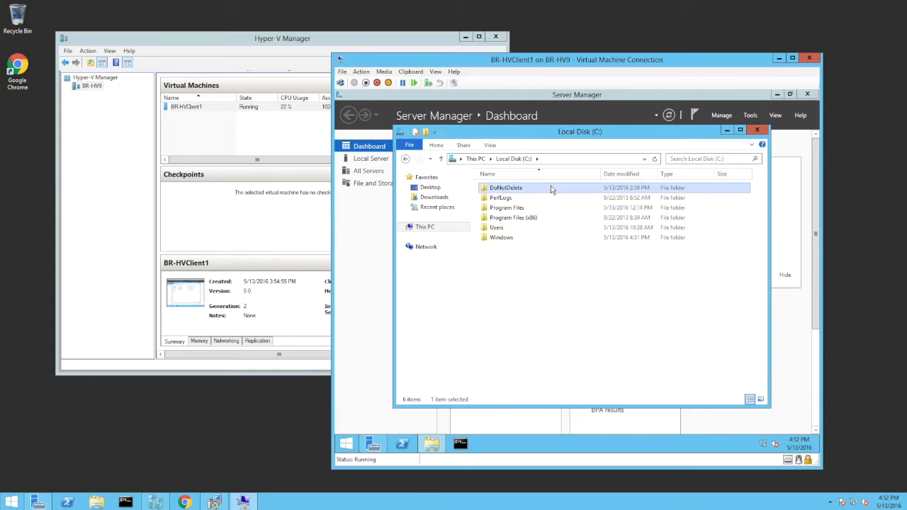
{"action": "right_click", "coordinate": [484, 189]}
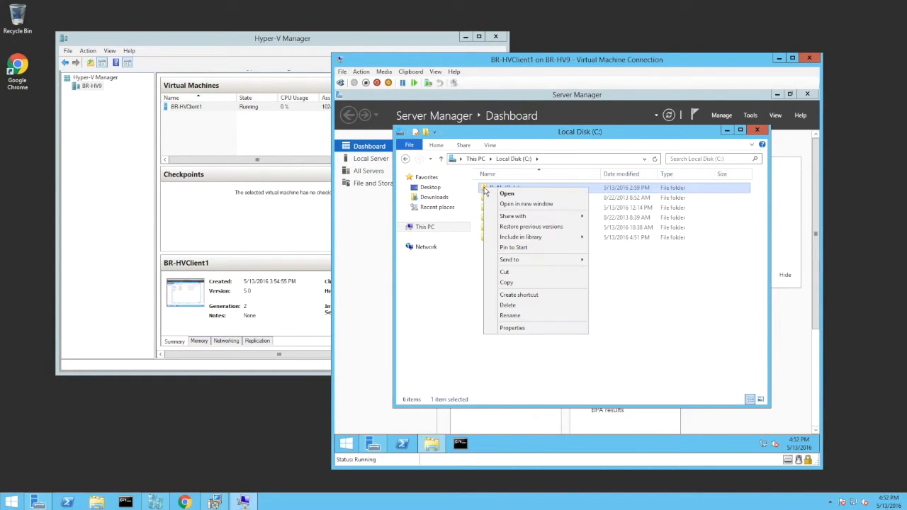
{"action": "left_click", "coordinate": [515, 309]}
{"action": "left_click", "coordinate": [757, 130]}
{"action": "left_click", "coordinate": [777, 93]}
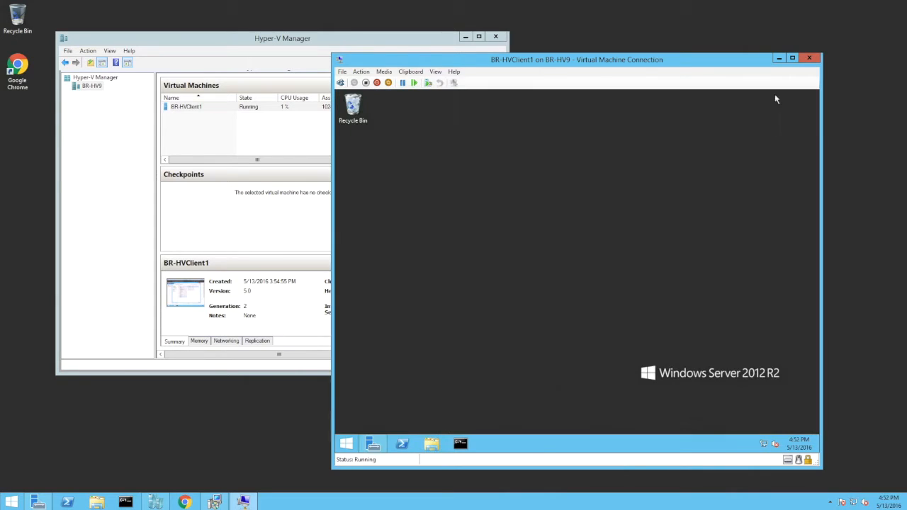
Empty the VM's Recycle Bin, confirming permanent deletion of the DoNotDelete folder
{"action": "right_click", "coordinate": [353, 107]}
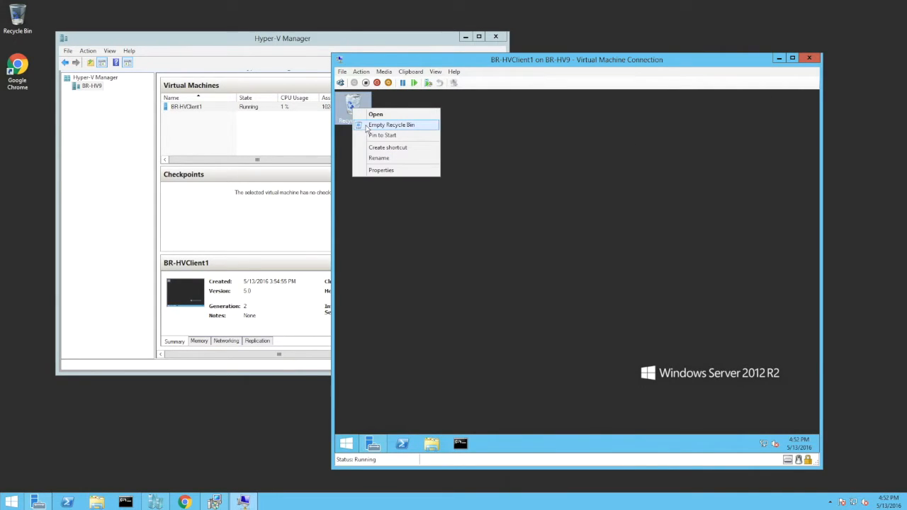
{"action": "left_click", "coordinate": [391, 125]}
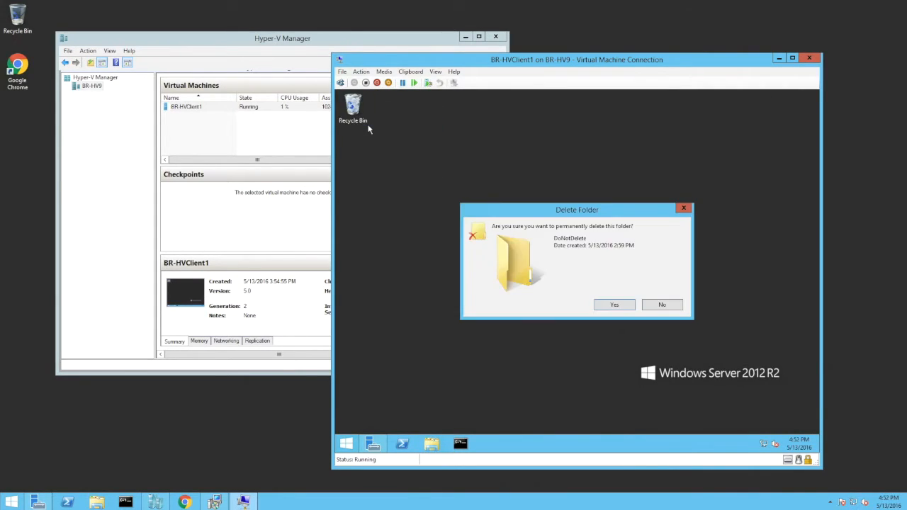
{"action": "left_click", "coordinate": [615, 306]}
Refresh the Local Server properties in Server Manager and close the virtual machine connection window
{"action": "left_click", "coordinate": [372, 443]}
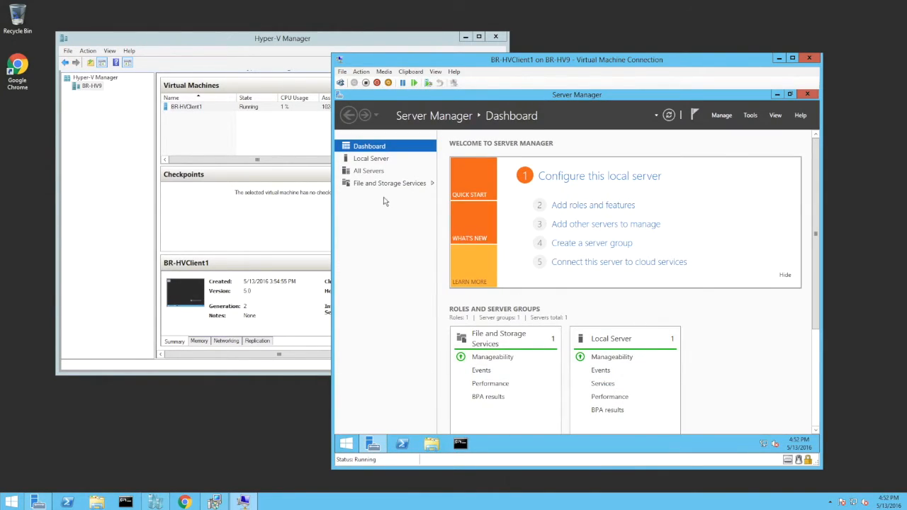
{"action": "left_click", "coordinate": [379, 159]}
{"action": "left_click", "coordinate": [779, 145]}
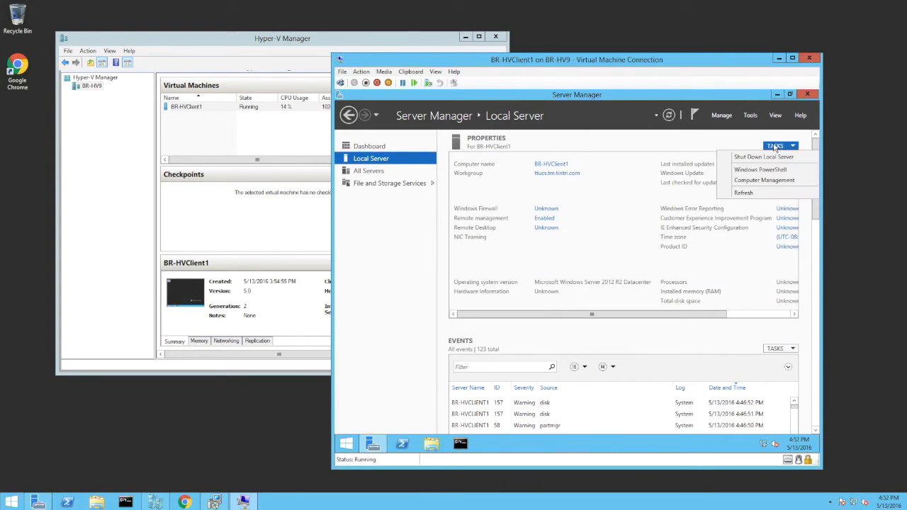
{"action": "left_click", "coordinate": [761, 164]}
{"action": "left_click", "coordinate": [631, 363]}
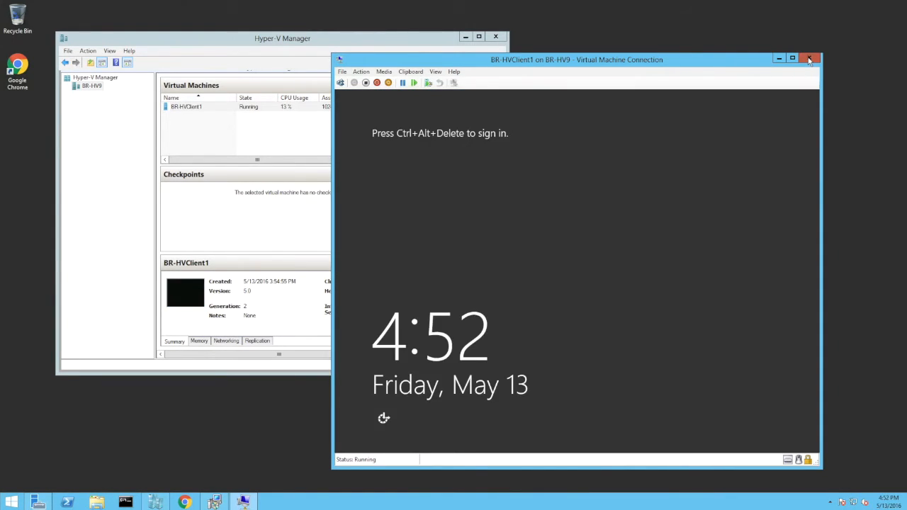
{"action": "left_click", "coordinate": [808, 59]}
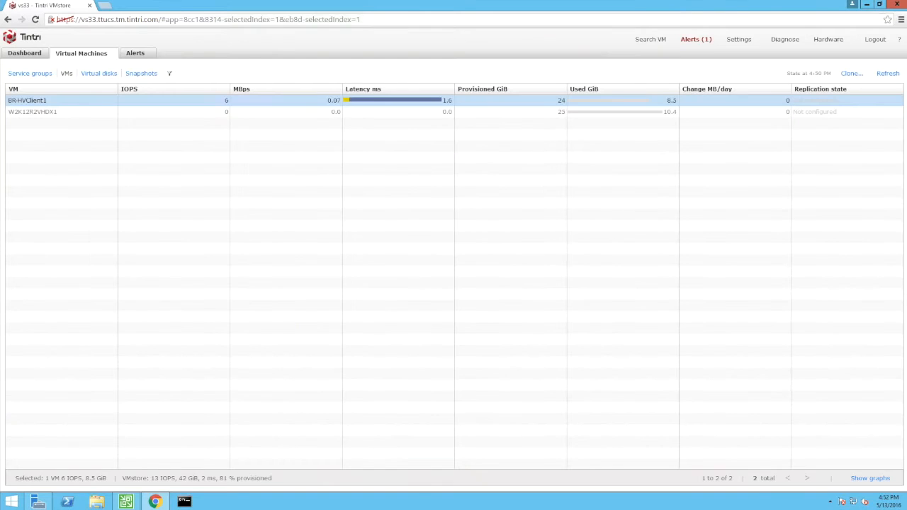
Start a full VM restore of the BR-HVClient1 backup stored on disk in Veeam
{"action": "left_click", "coordinate": [125, 501]}
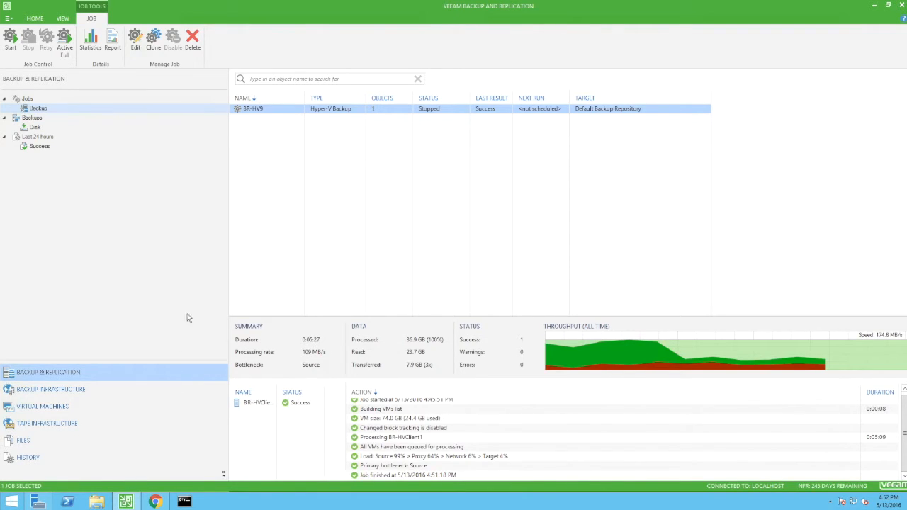
{"action": "left_click", "coordinate": [32, 129]}
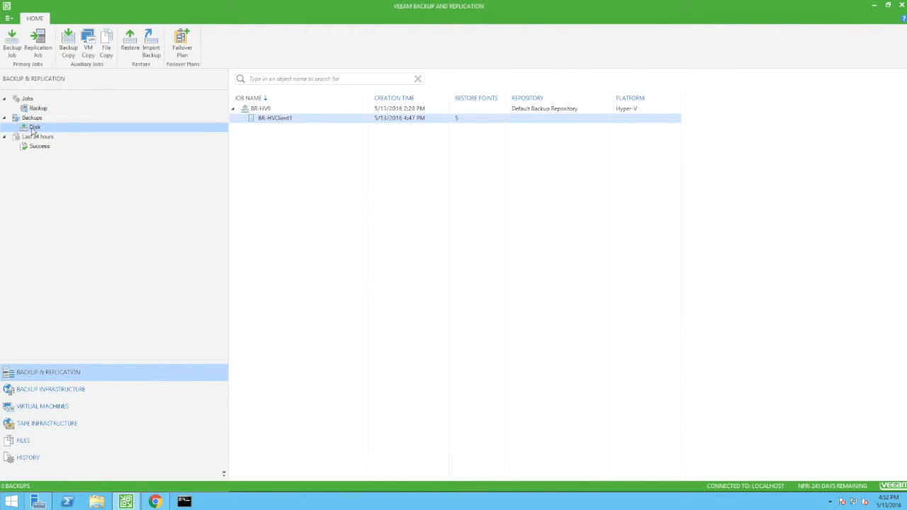
{"action": "right_click", "coordinate": [275, 122]}
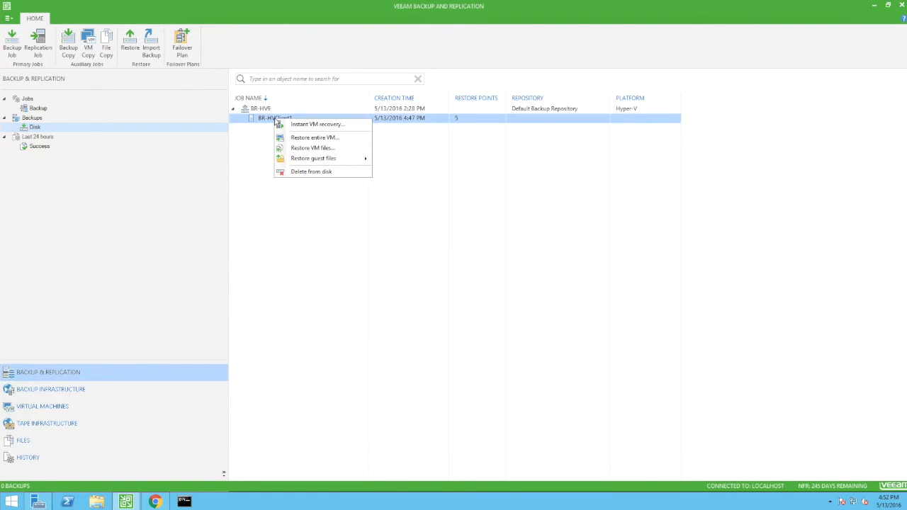
{"action": "left_click", "coordinate": [345, 139]}
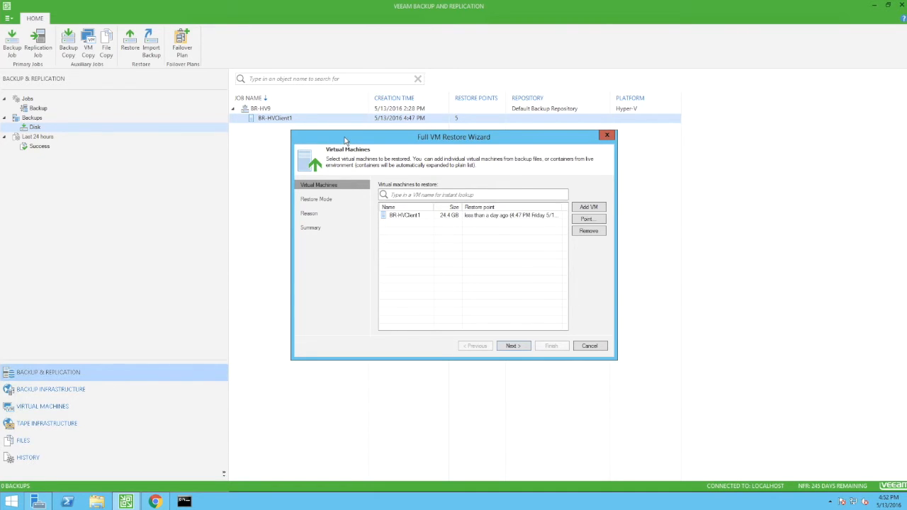
Keep BR-HVClient1 as the VM to restore and choose restoring it to the original location
{"action": "left_click", "coordinate": [397, 217]}
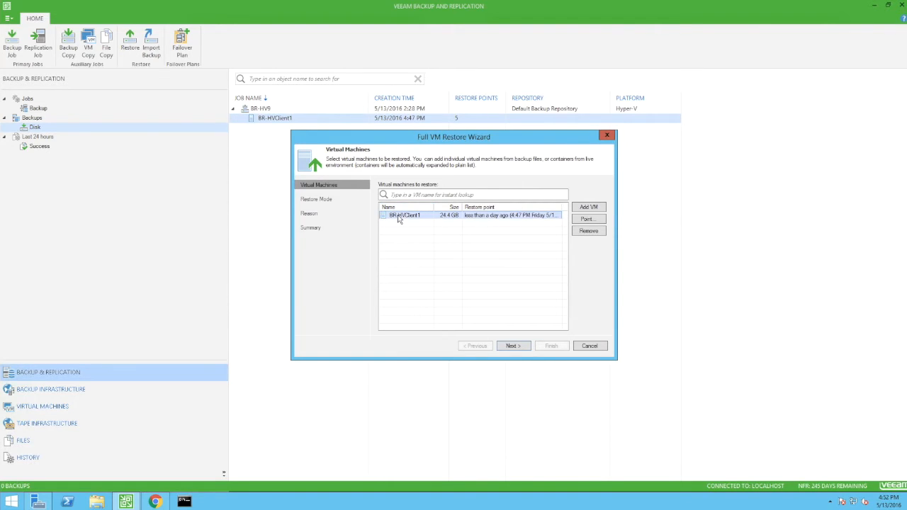
{"action": "left_click", "coordinate": [510, 346]}
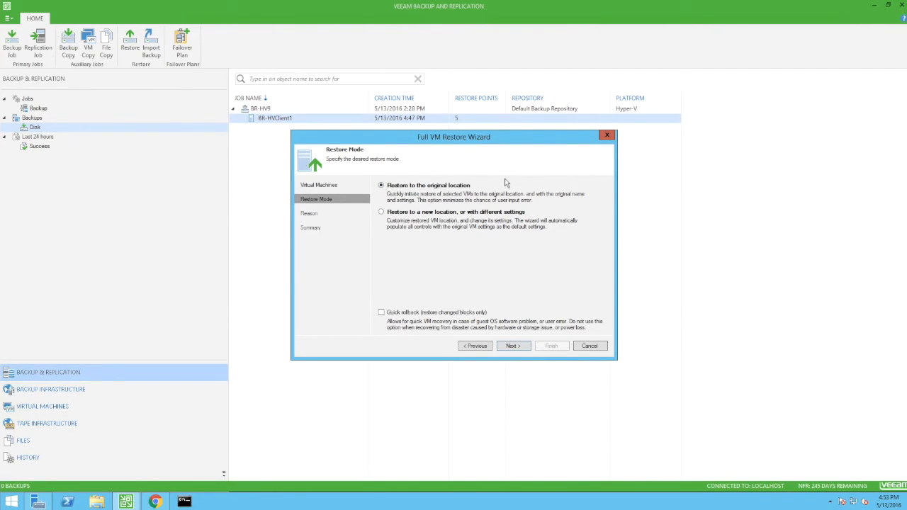
{"action": "left_click", "coordinate": [512, 346]}
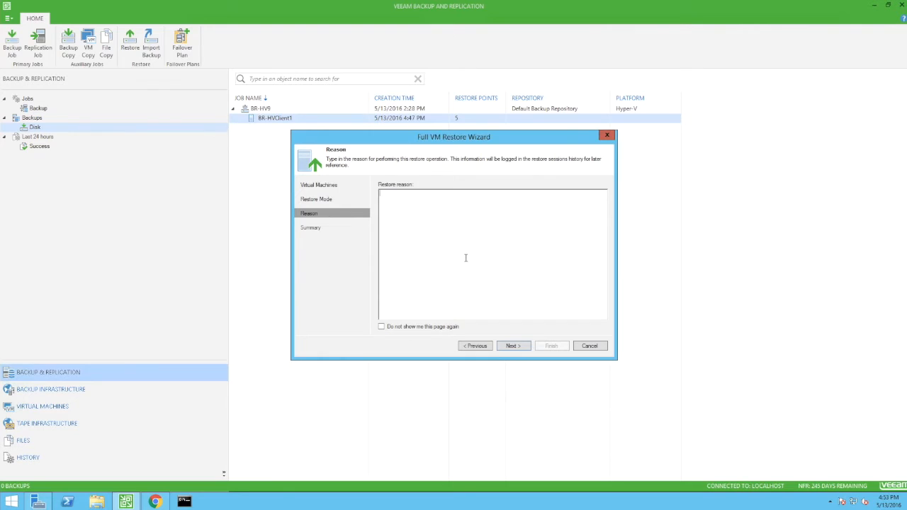
Enter Demonstration as the restore reason, acknowledge the object deletion notice, and finish the restore wizard
{"action": "type", "text": "Demonstration"}
{"action": "left_click", "coordinate": [508, 348]}
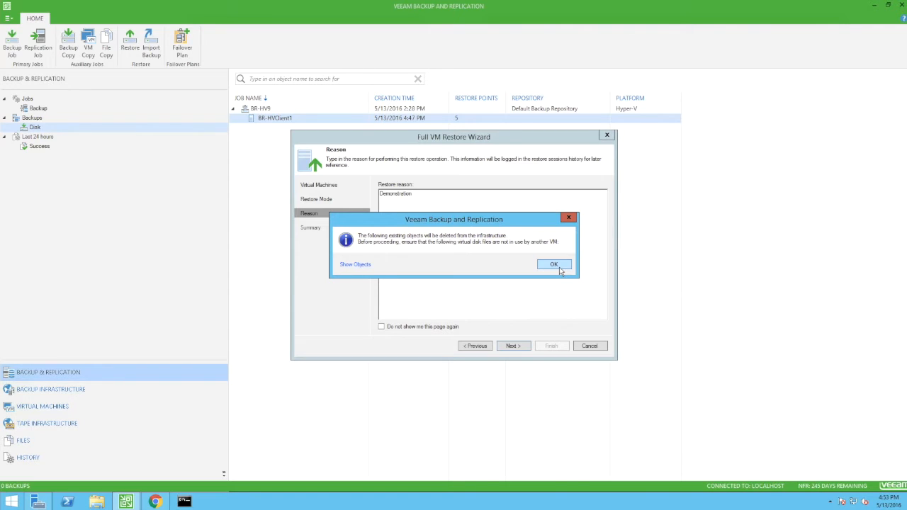
{"action": "left_click", "coordinate": [554, 265]}
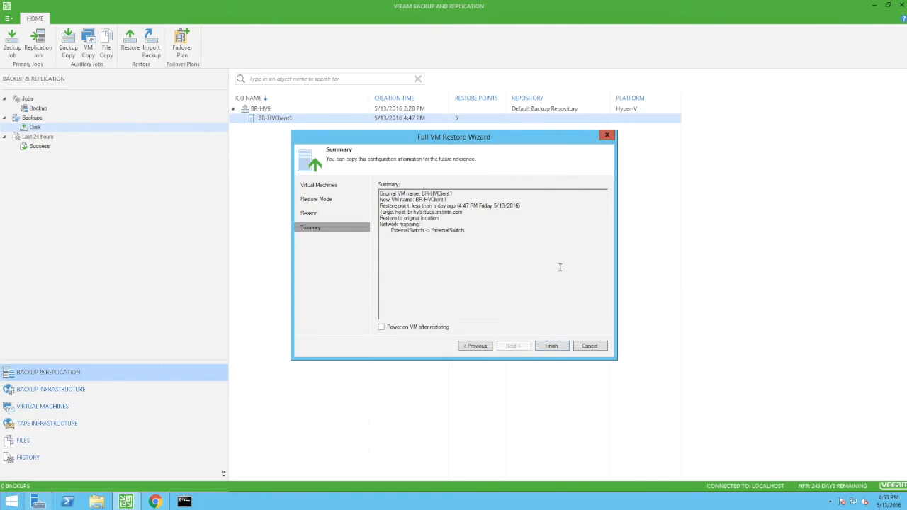
{"action": "left_click", "coordinate": [551, 346]}
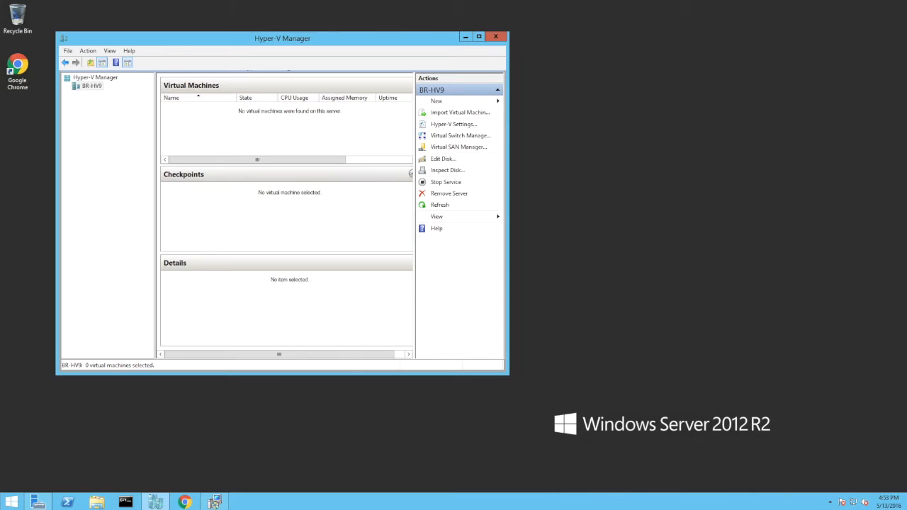
Follow the VM restore session log until it completes and close the restore window
{"action": "left_click", "coordinate": [214, 502]}
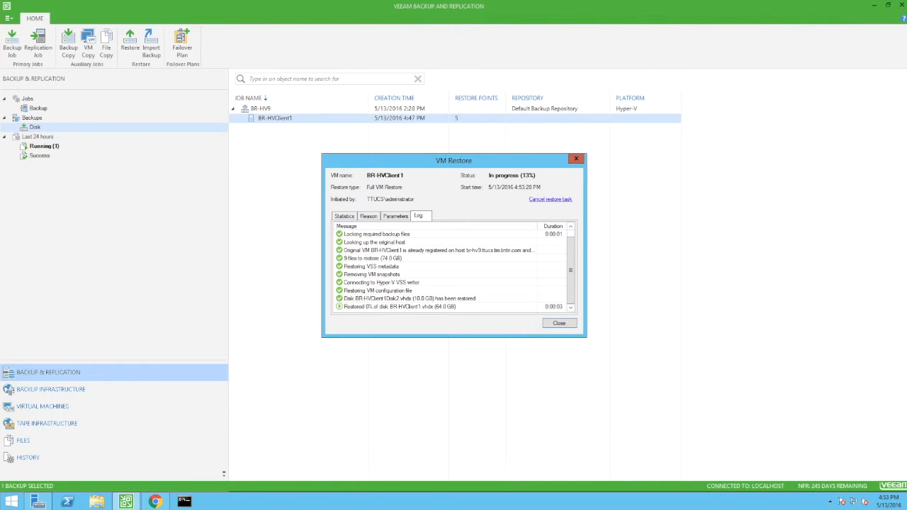
{"action": "left_click_drag", "start_coordinate": [424, 337], "coordinate": [424, 458]}
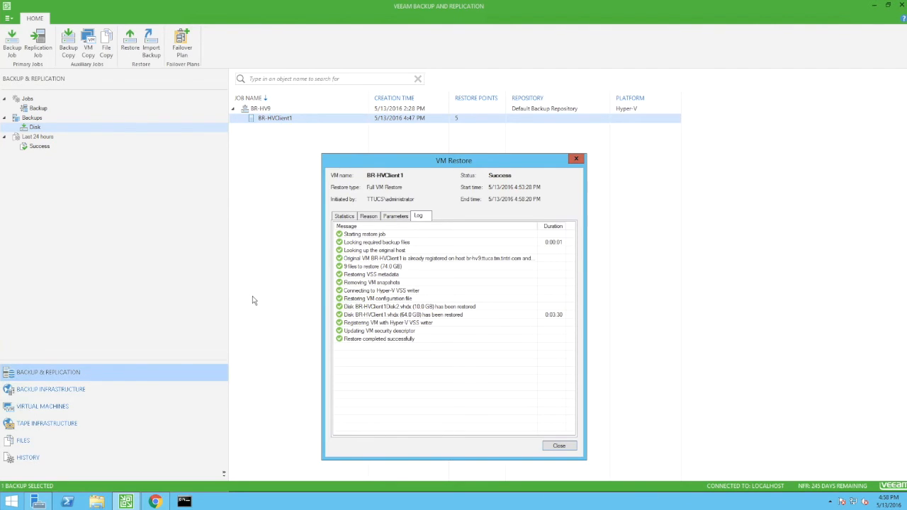
{"action": "left_click", "coordinate": [555, 446]}
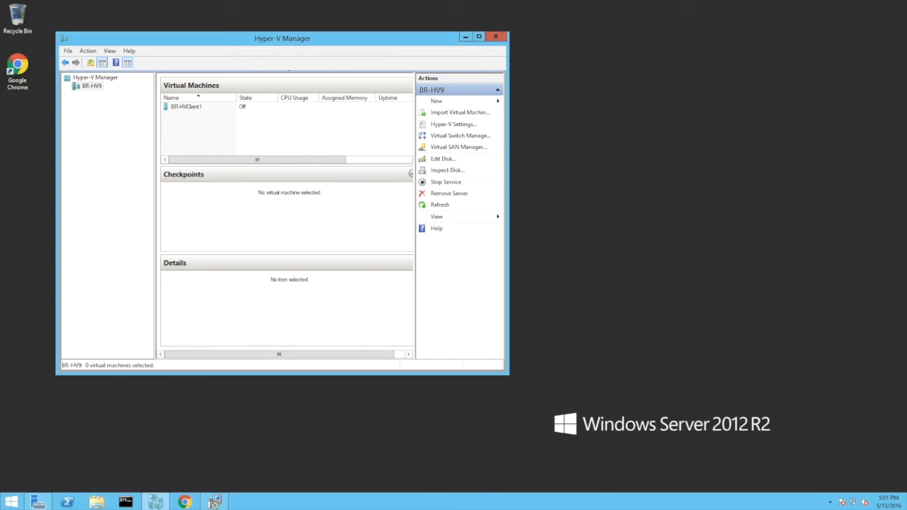
Connect to the restored BR-HVClient1 virtual machine and start it
{"action": "right_click", "coordinate": [189, 109]}
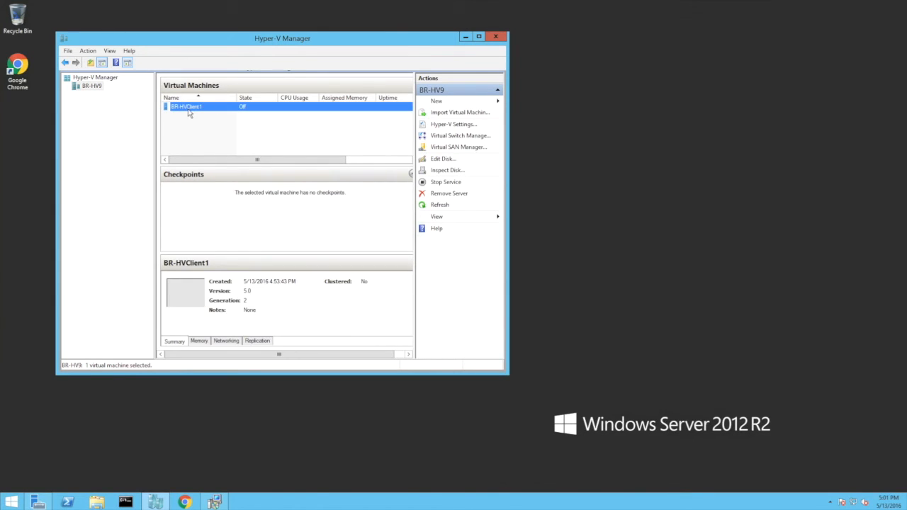
{"action": "left_click", "coordinate": [213, 117]}
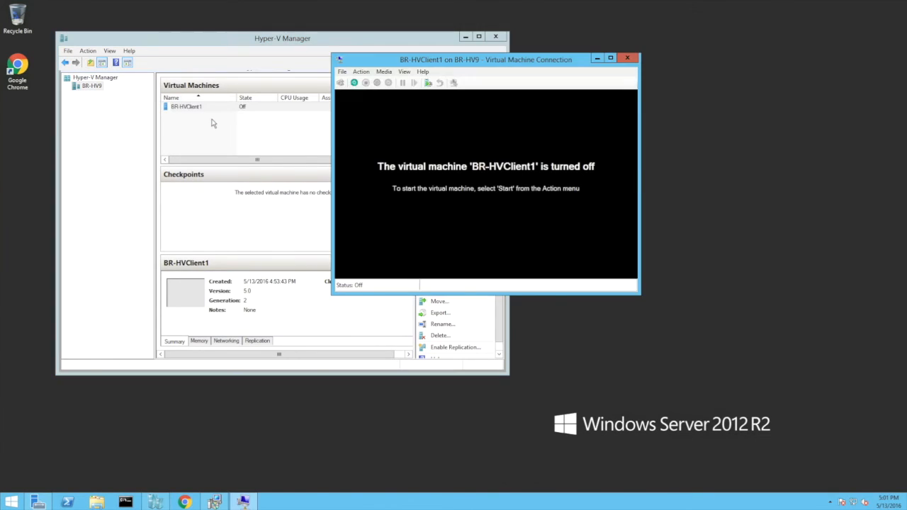
{"action": "left_click", "coordinate": [354, 83]}
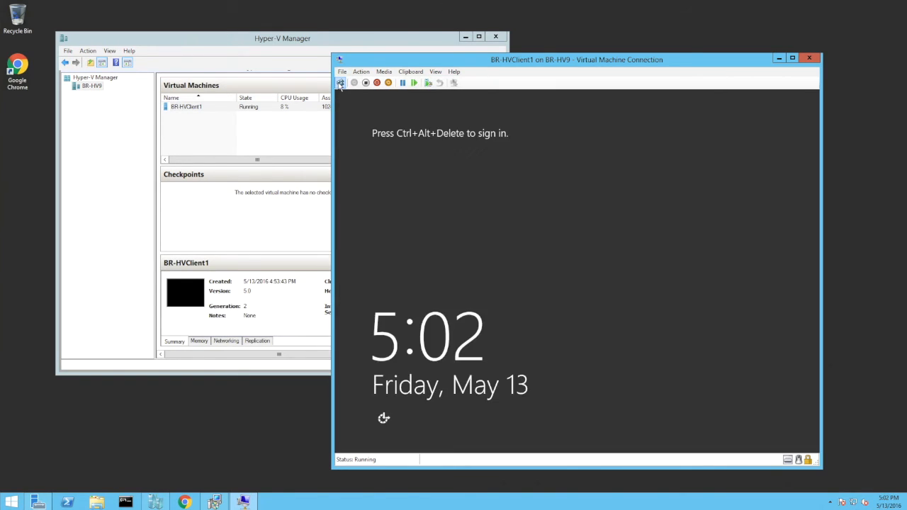
Sign in to the restored VM as the administrator with the account password
{"action": "left_click", "coordinate": [340, 82]}
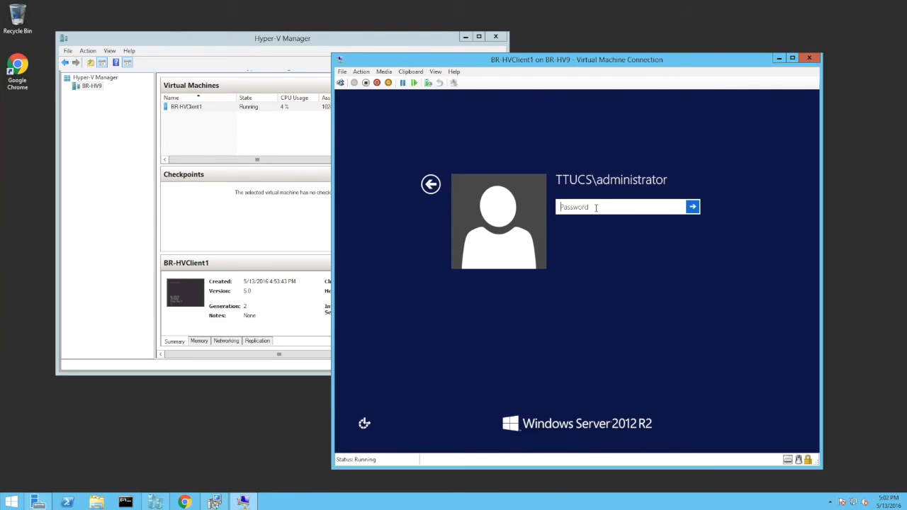
{"action": "type", "text": "••••••"}
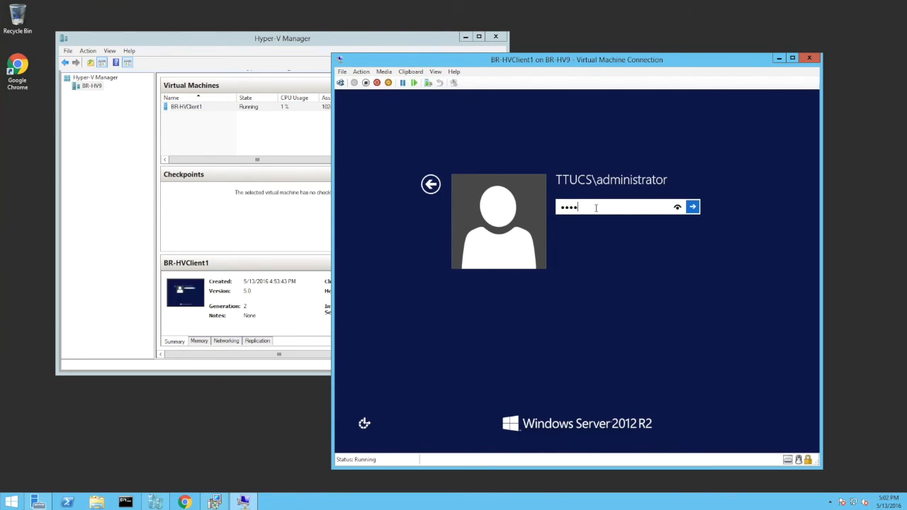
{"action": "type", "text": "••"}
{"action": "key", "text": "Return"}
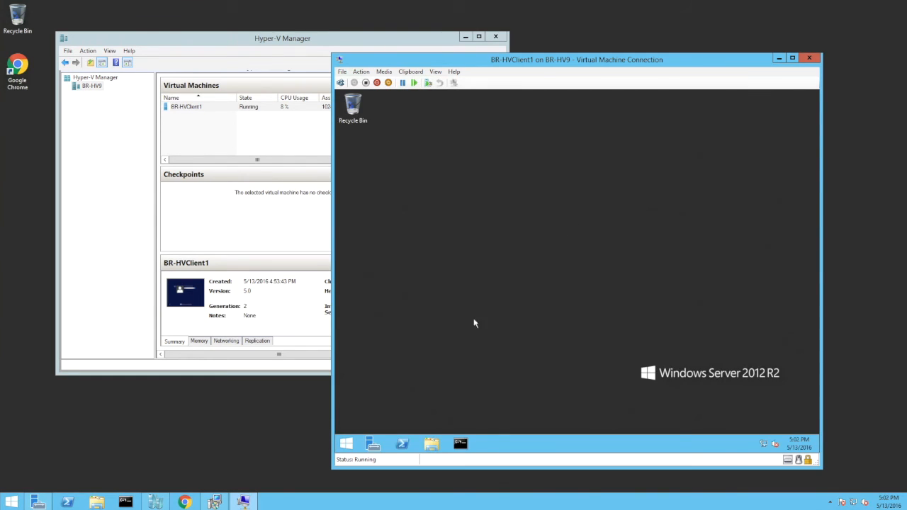
Open the VM's Local Disk (C:) in File Explorer and check for the DoNotDelete folder
{"action": "left_click", "coordinate": [434, 444]}
{"action": "double_click", "coordinate": [551, 289]}
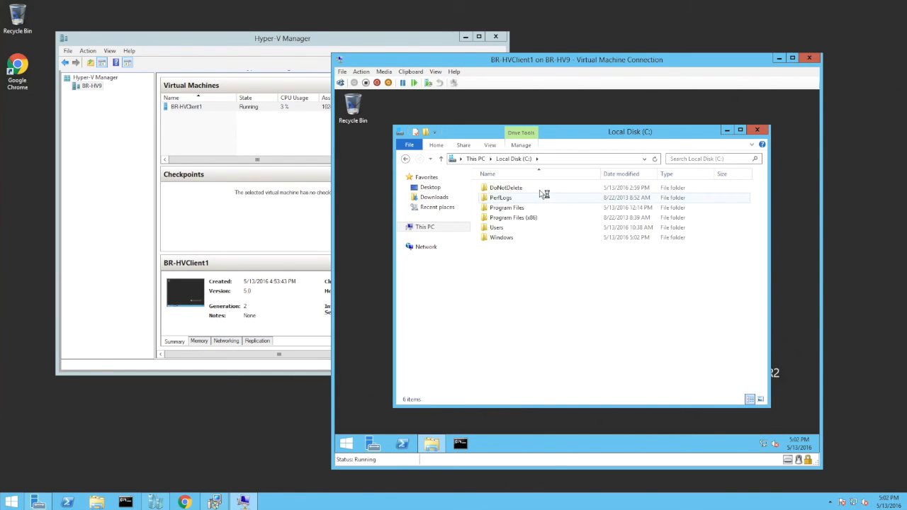
{"action": "left_click", "coordinate": [542, 190]}
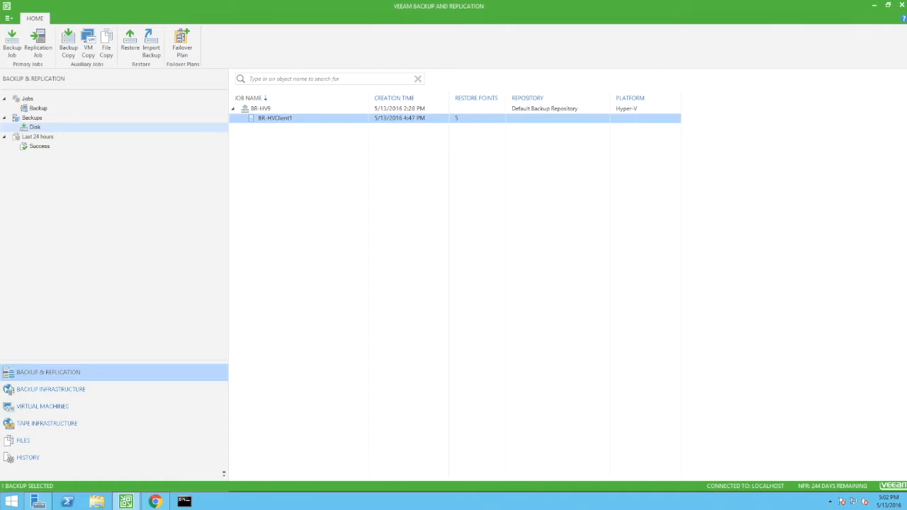
Refresh the Tintri VMstore VMs list, review BR-HVClient1's virtual disks, and open the Dashboard
{"action": "left_click", "coordinate": [156, 501]}
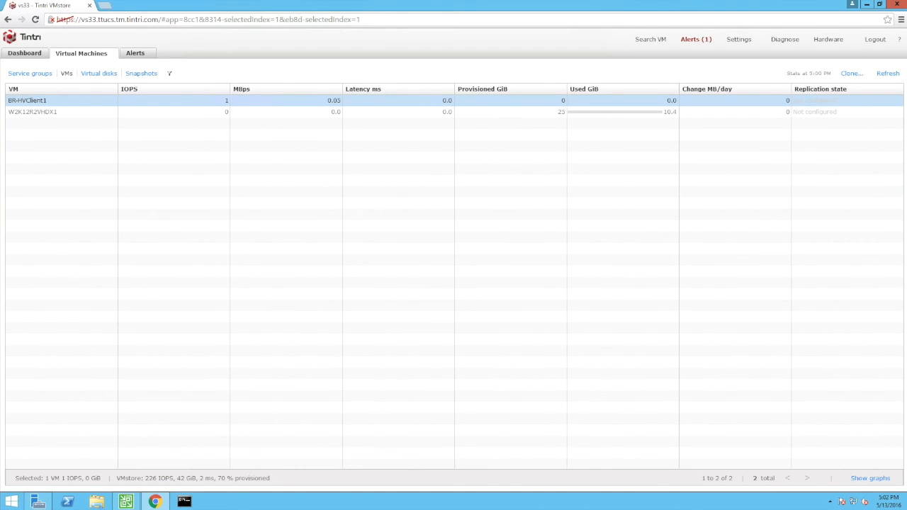
{"action": "left_click", "coordinate": [887, 73]}
{"action": "left_click", "coordinate": [97, 73]}
{"action": "left_click", "coordinate": [90, 103]}
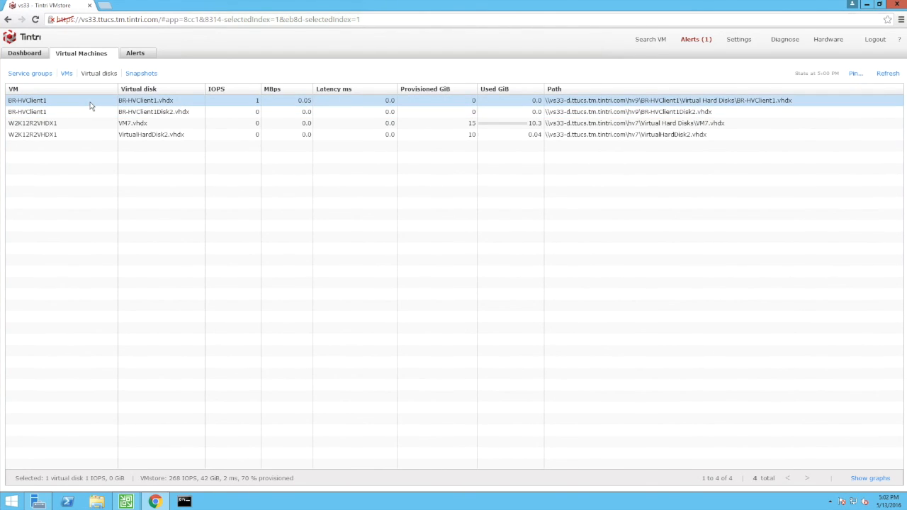
{"action": "left_click", "coordinate": [90, 115]}
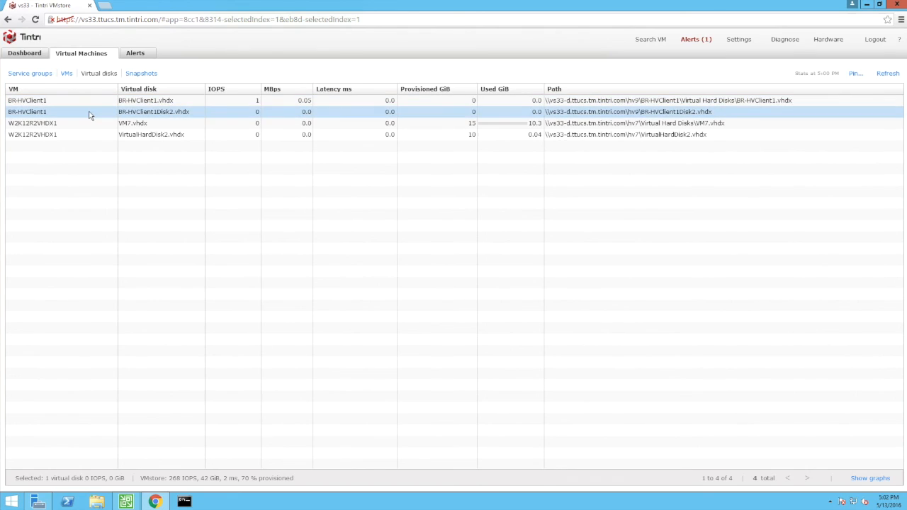
{"action": "left_click", "coordinate": [34, 57]}
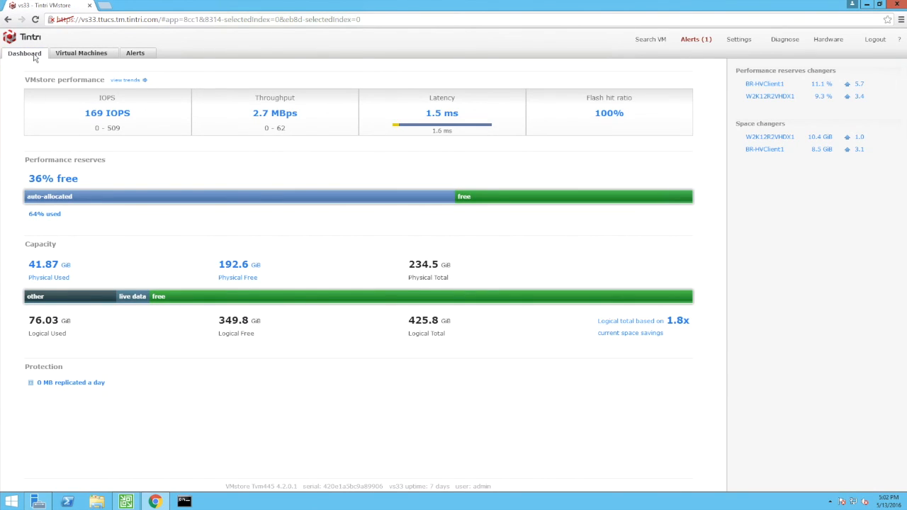